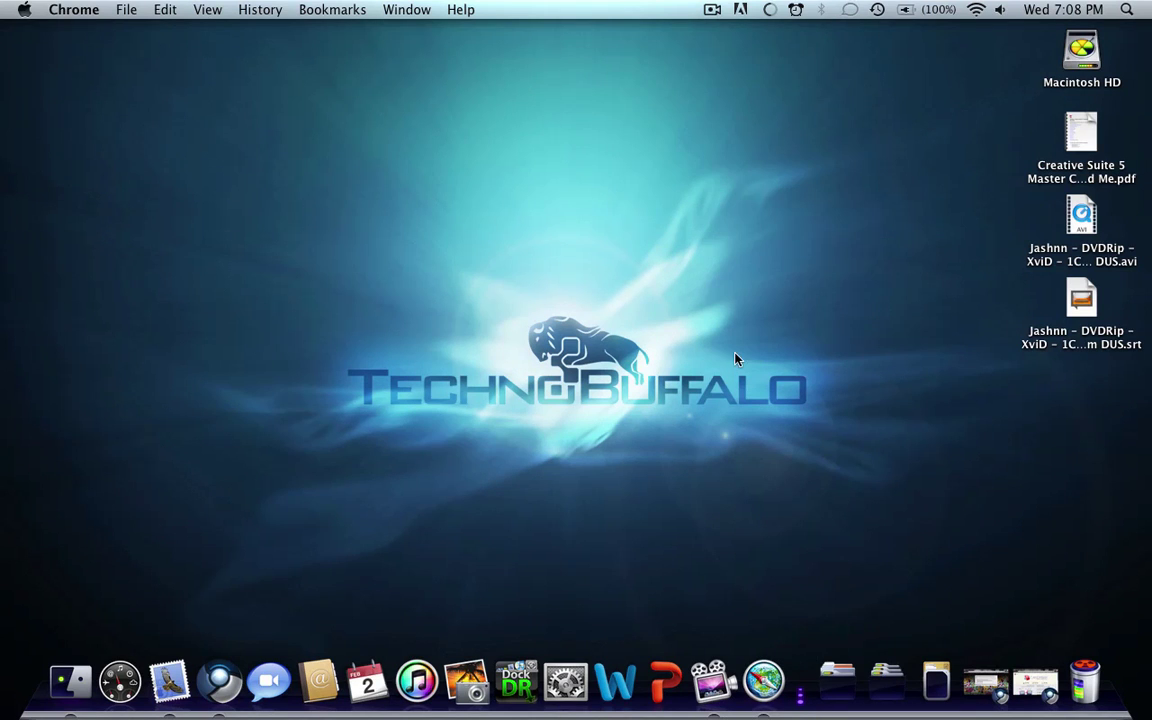
# Quick Look the Macintosh HD drive on the desktop, then deselect it
pyautogui.click(1082, 55)
pyautogui.press('space')
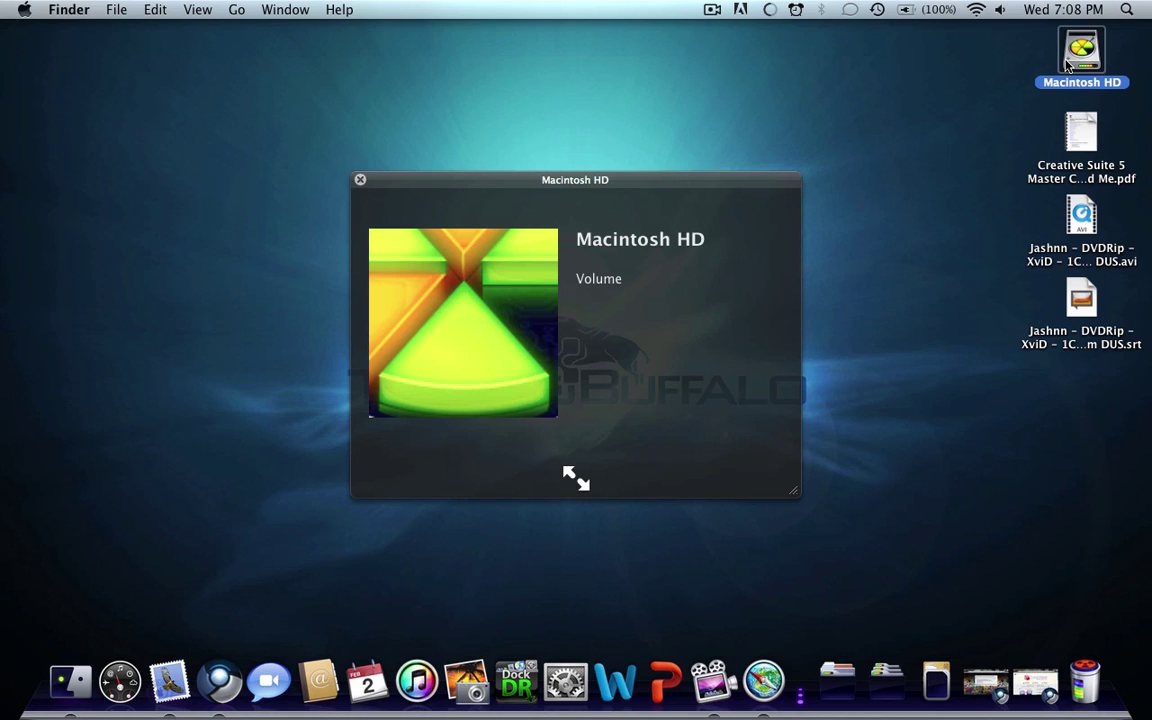
pyautogui.press('space')
pyautogui.press('space')
pyautogui.press('space')
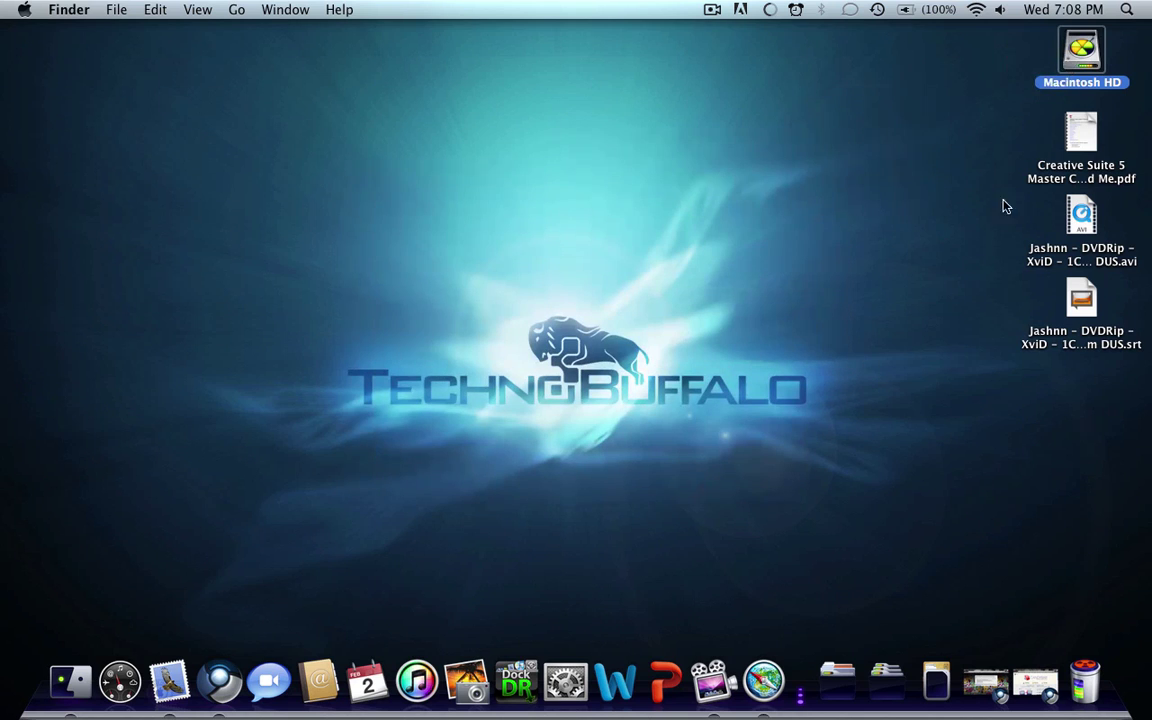
pyautogui.click(821, 301)
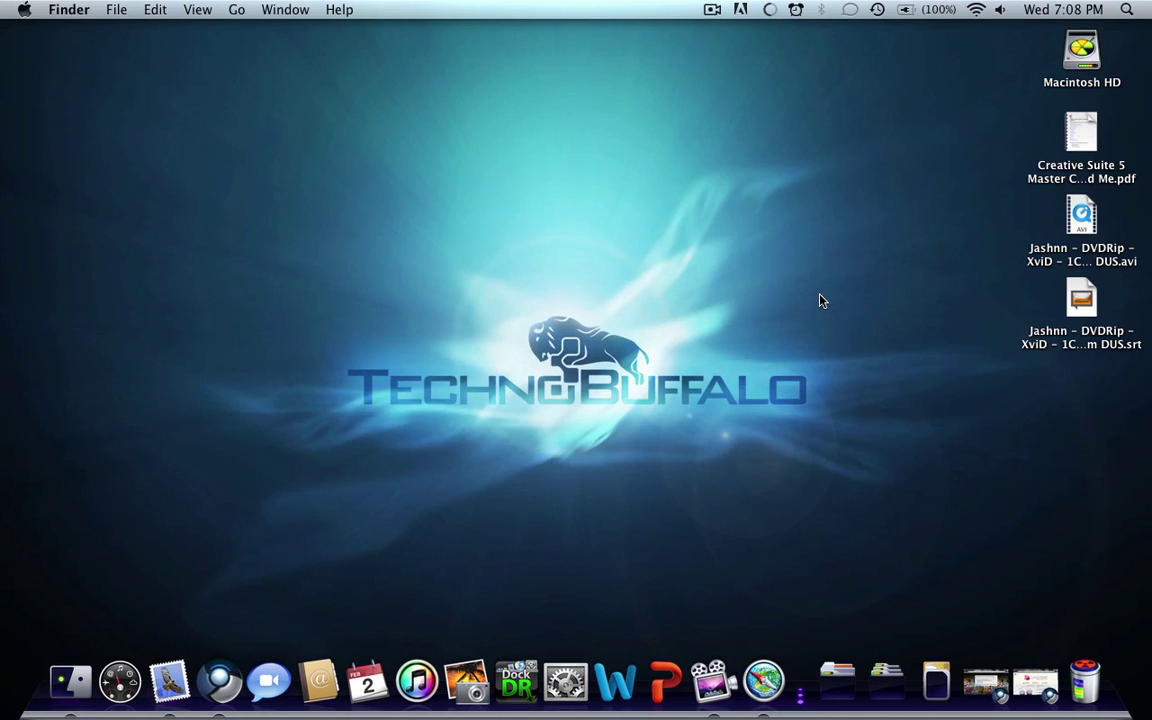
# Return to Panic's CandyBar page in Chrome and download CandyBar 3
pyautogui.click(1027, 695)
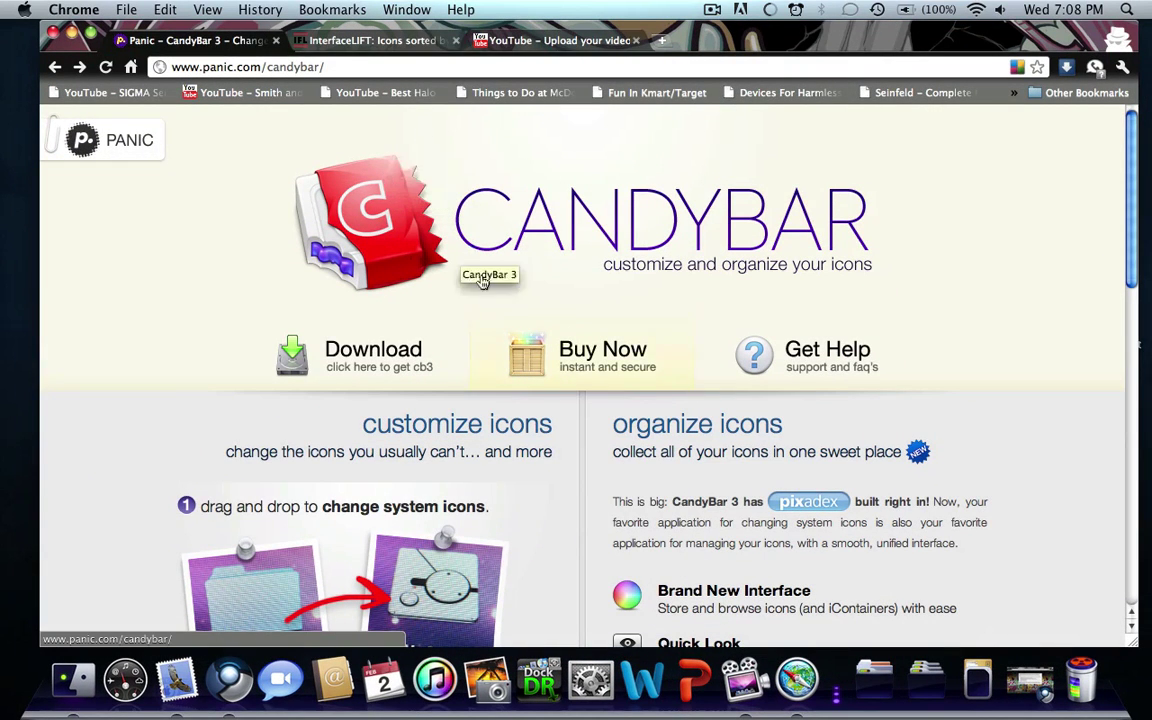
pyautogui.scroll(-4, 136, 355)
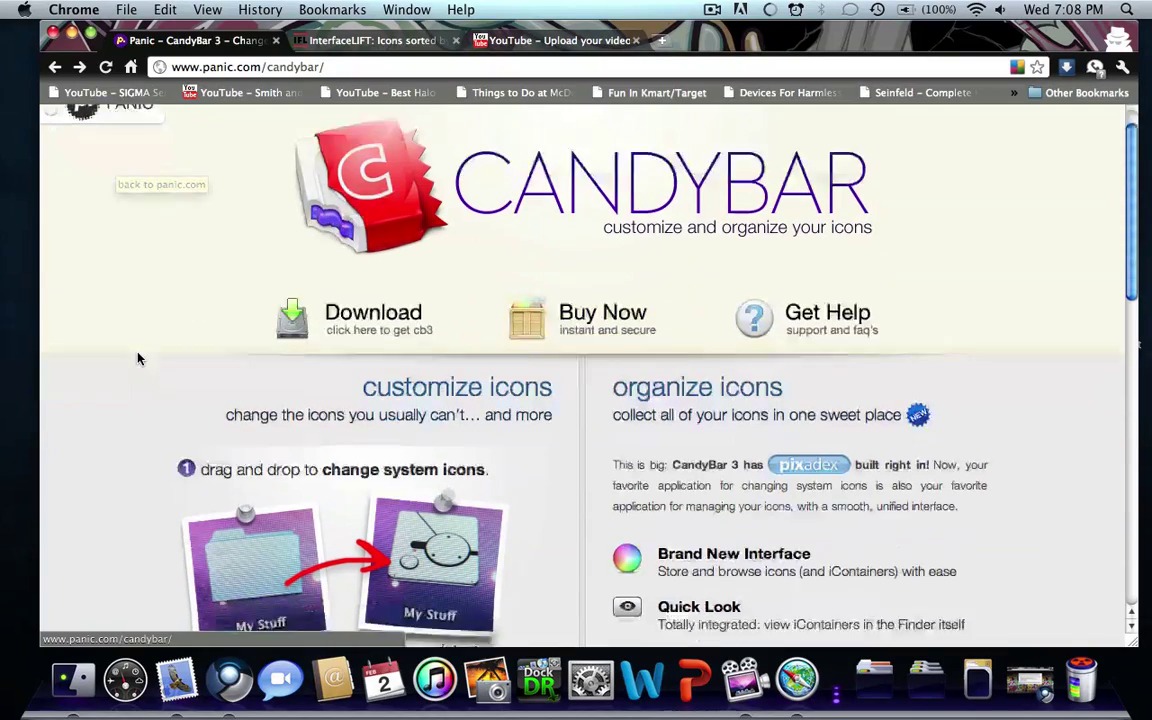
pyautogui.scroll(-3, 137, 357)
pyautogui.scroll(5, 137, 357)
pyautogui.moveTo(400, 368)
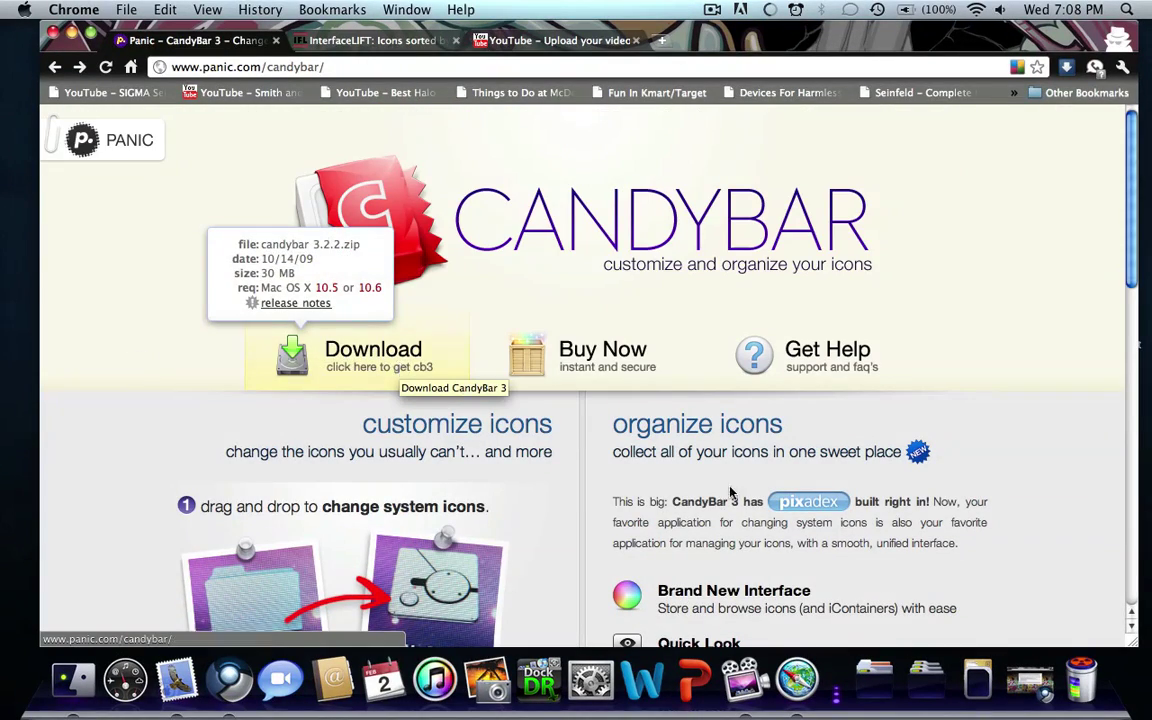
pyautogui.click(396, 385)
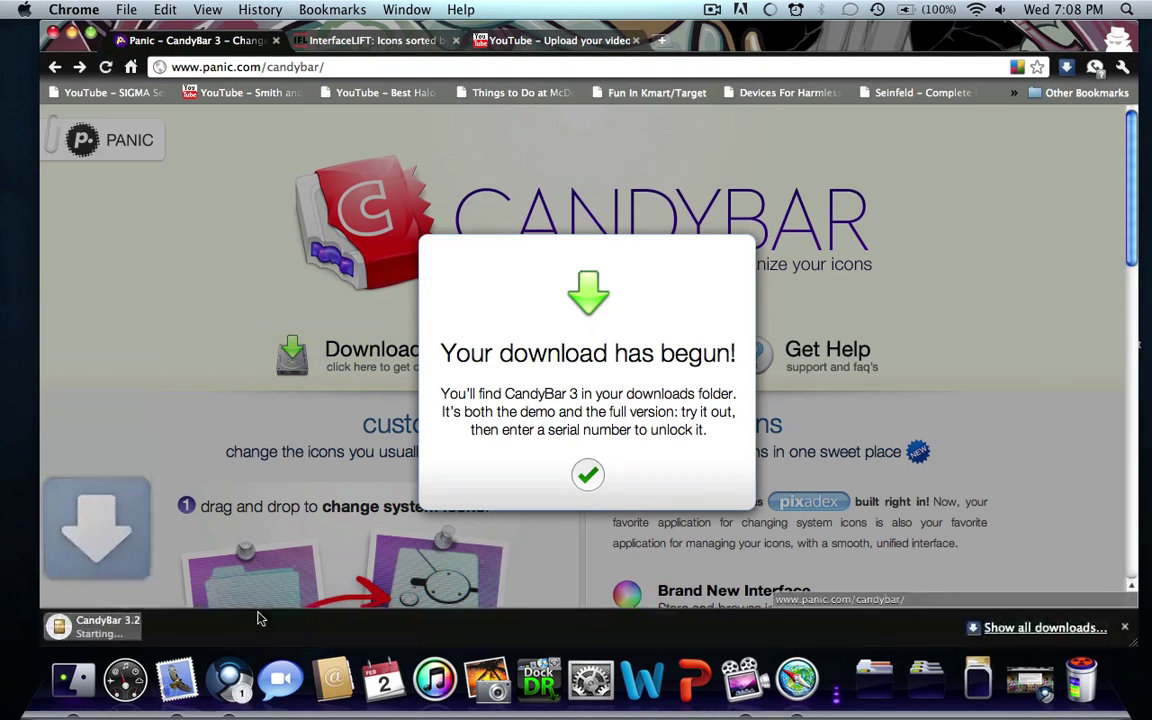
# Extract CandyBar 3.2.2.zip from the Downloads stack so the CandyBar app appears
pyautogui.click(978, 681)
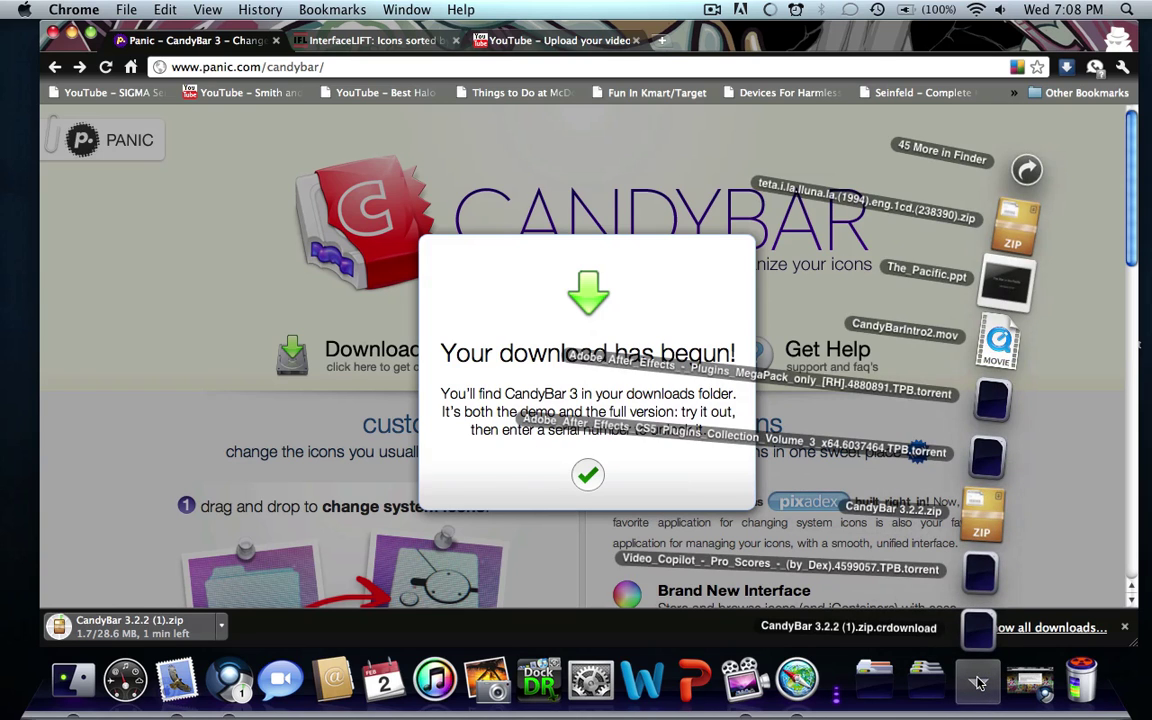
pyautogui.click(978, 681)
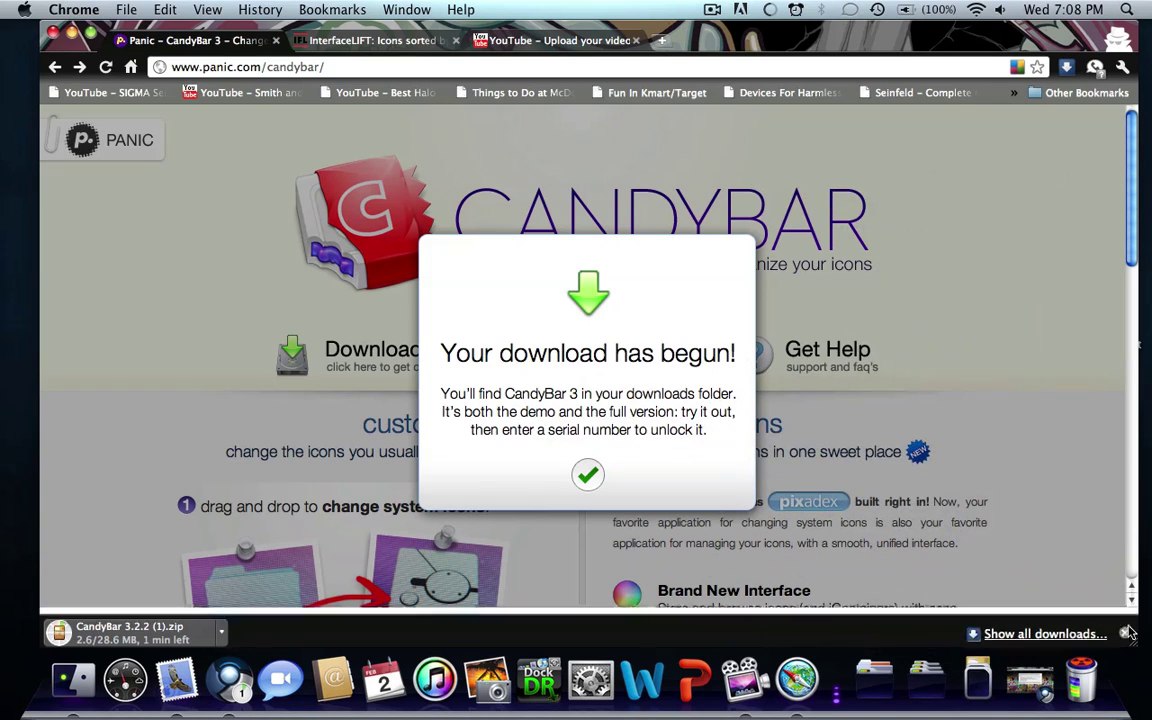
pyautogui.click(978, 681)
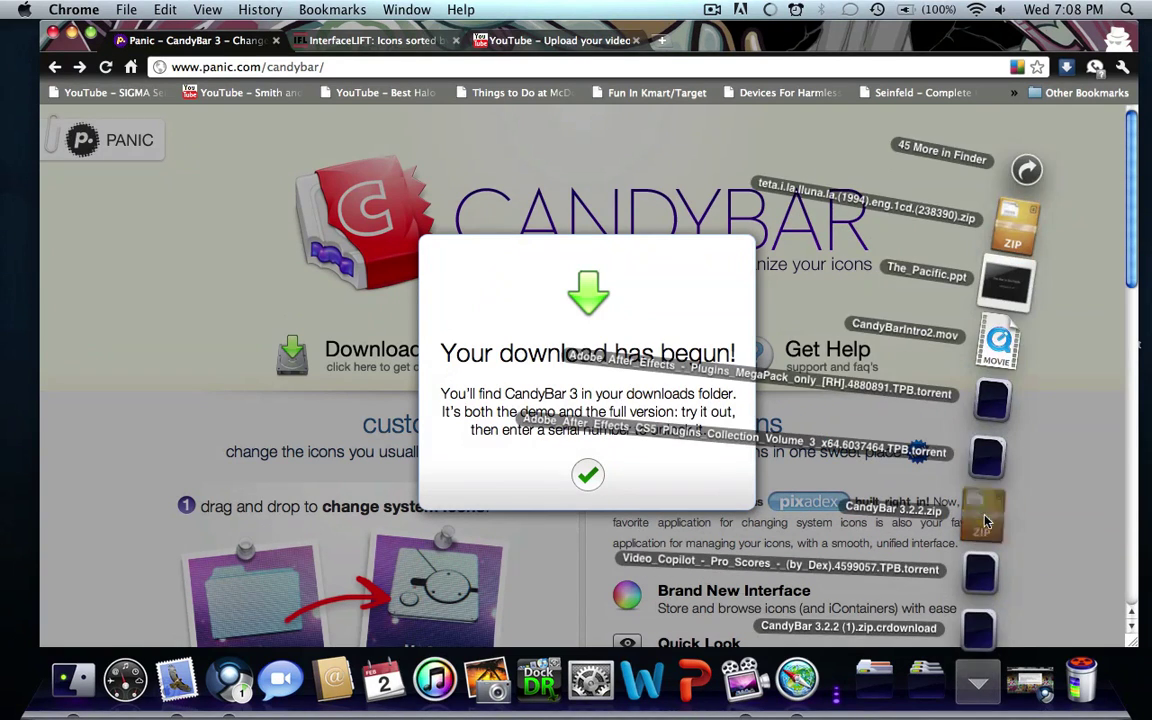
pyautogui.click(985, 521)
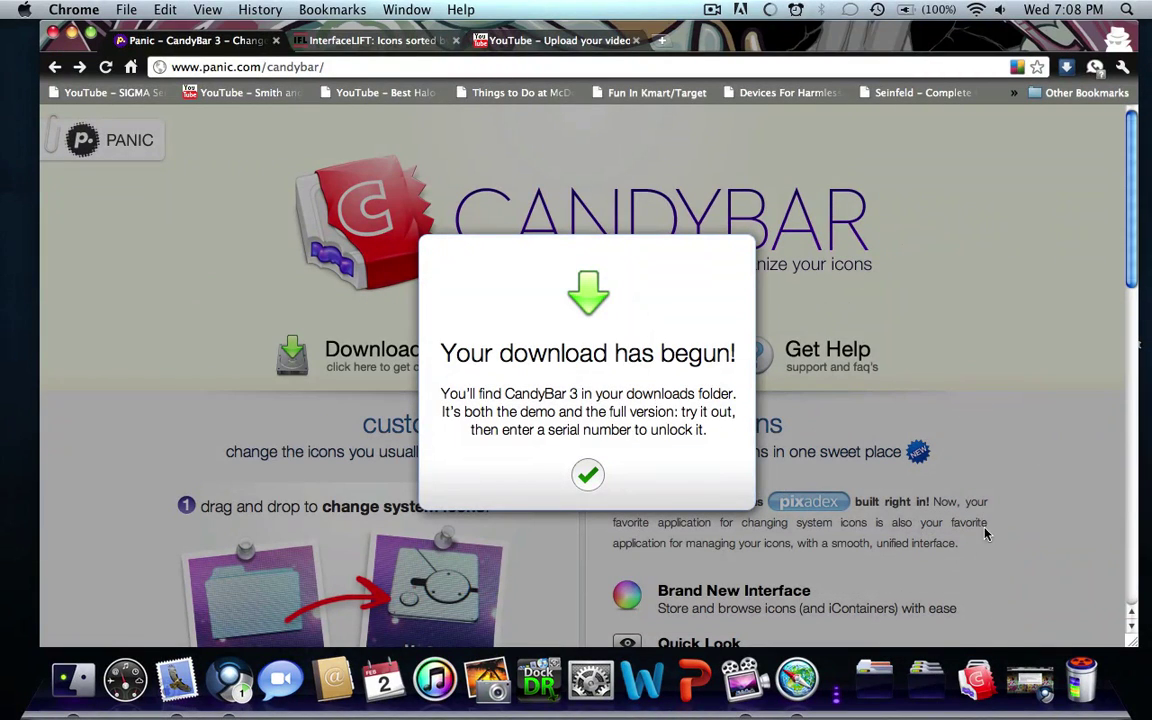
pyautogui.click(988, 700)
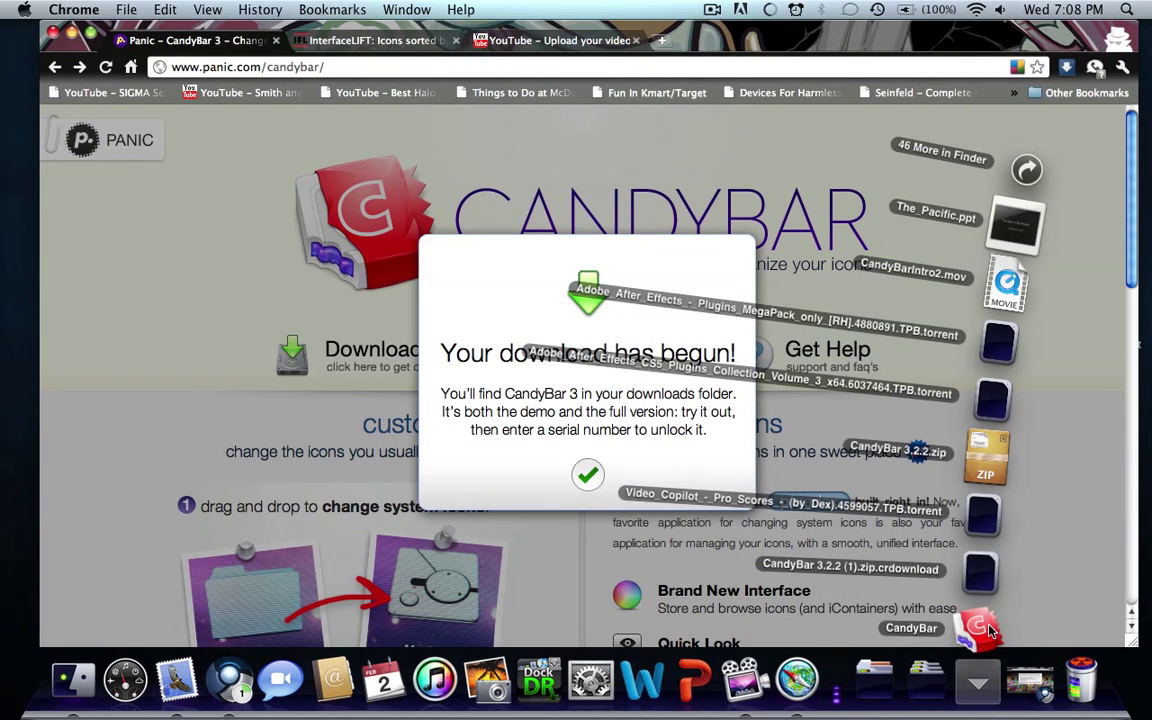
pyautogui.click(992, 686)
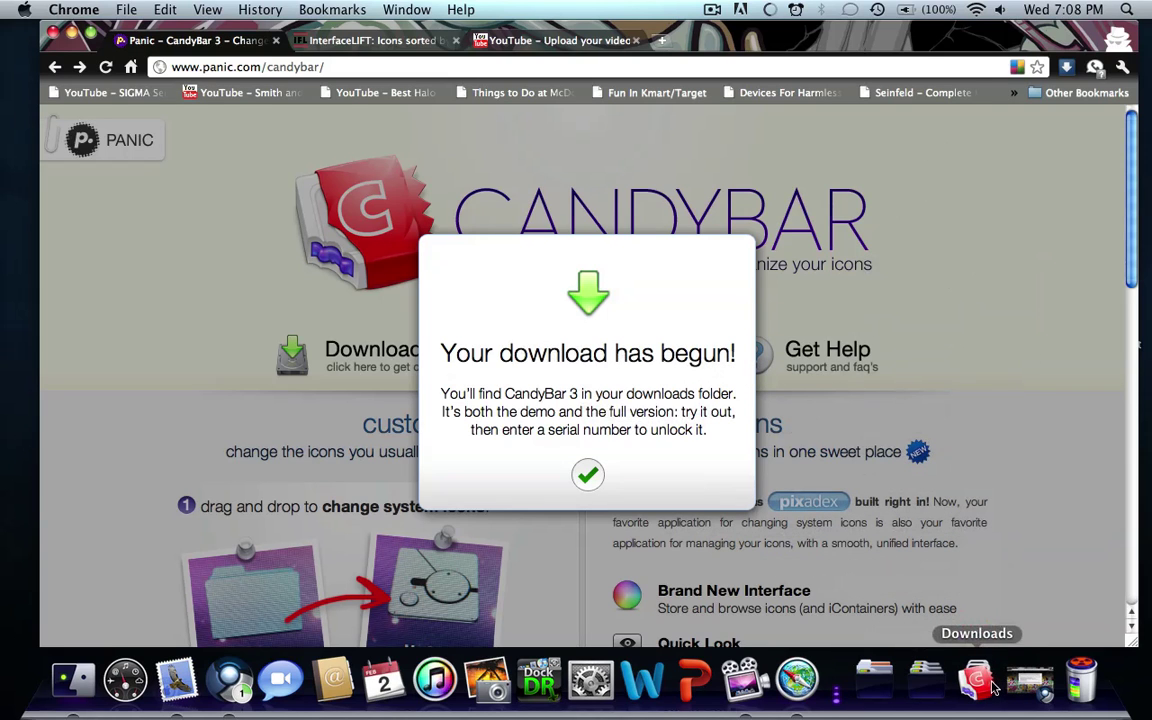
# Move CandyBar from Downloads into Applications and trash the leftover download
pyautogui.click(71, 33)
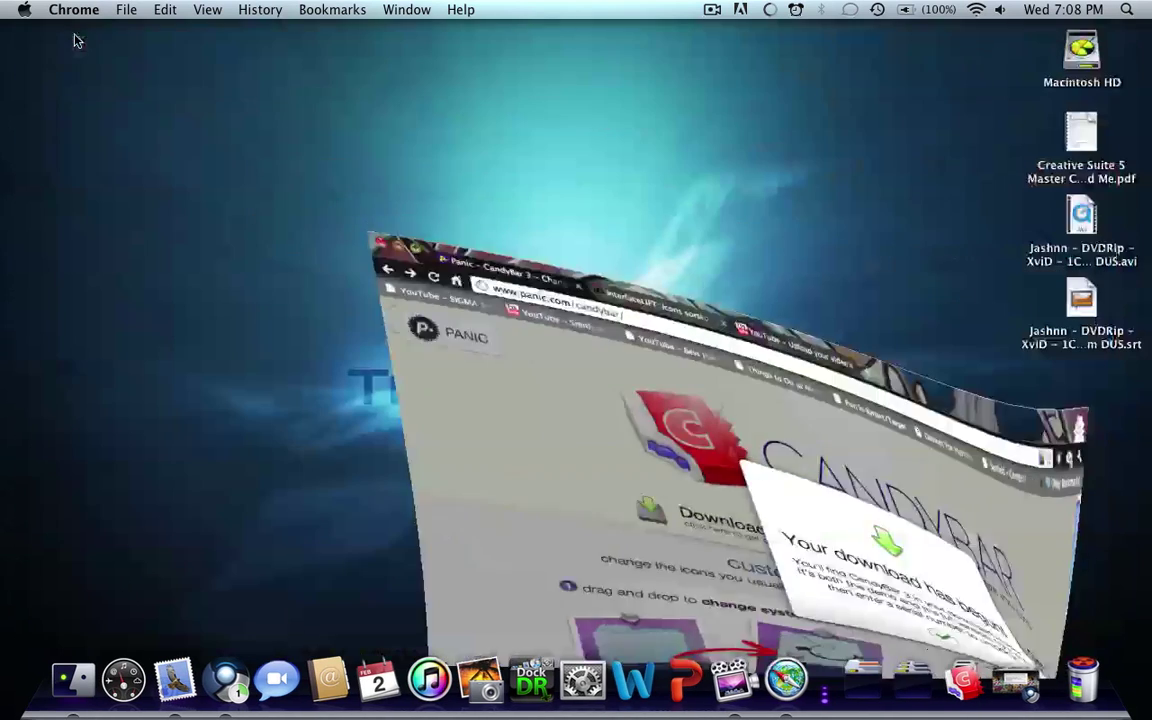
pyautogui.click(1083, 50)
pyautogui.doubleClick(1083, 50)
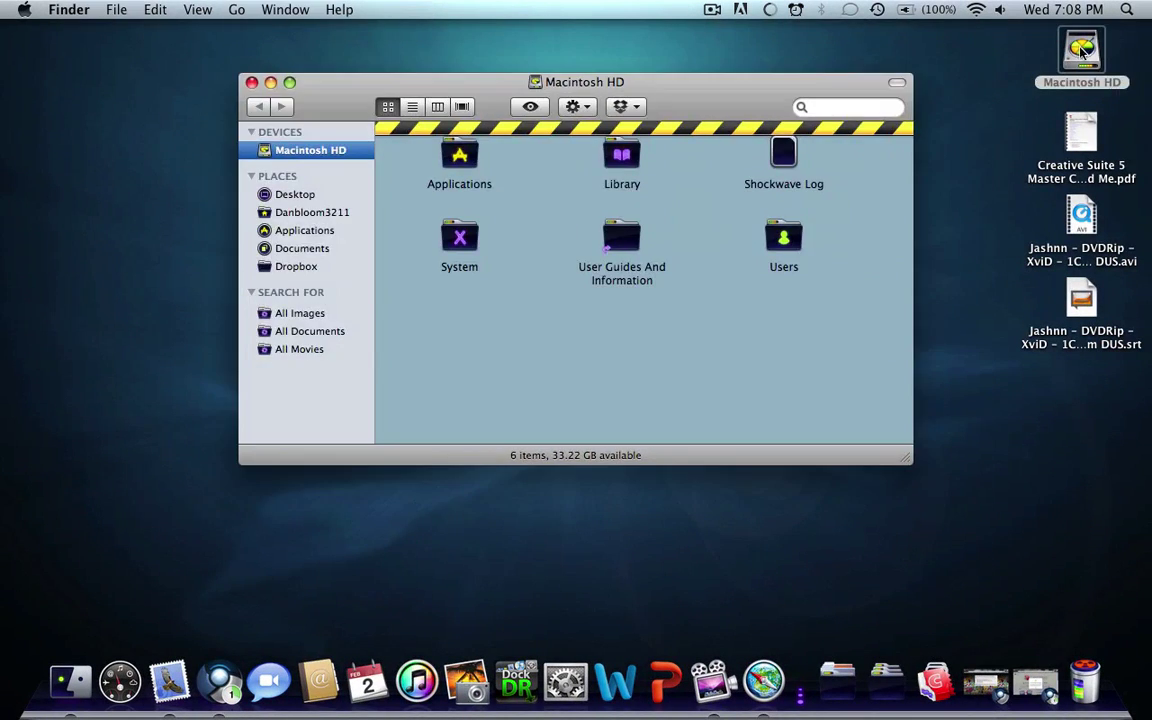
pyautogui.click(940, 680)
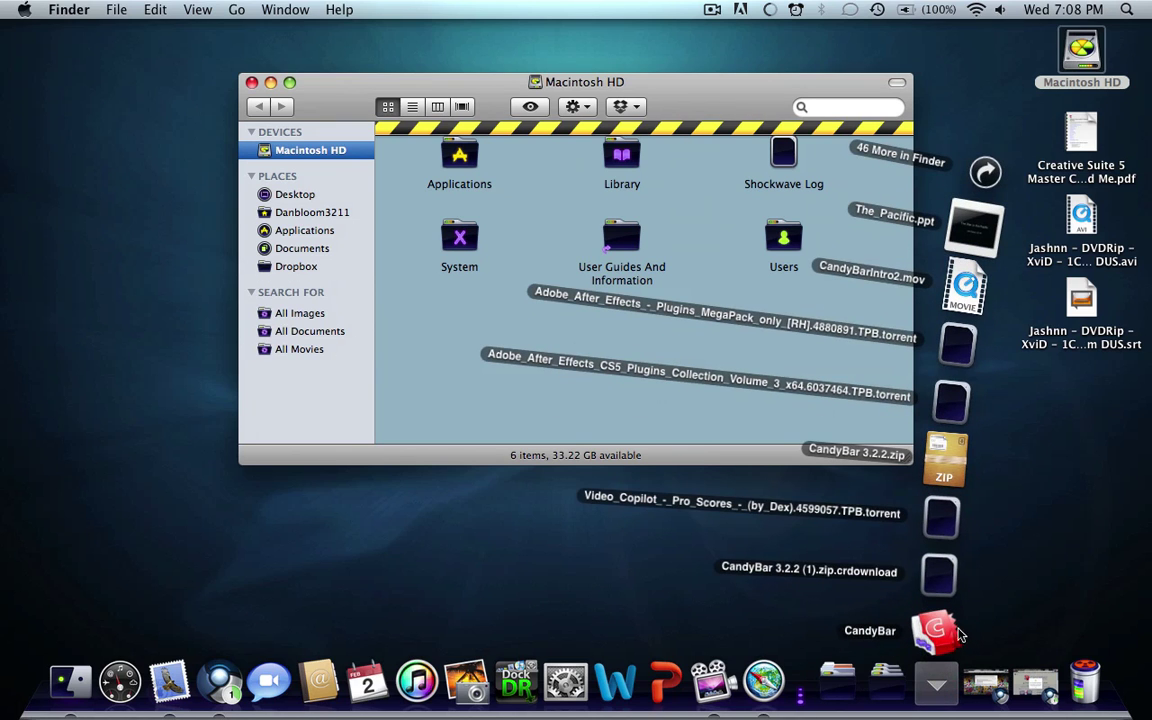
pyautogui.moveTo(937, 643); pyautogui.dragTo(497, 190)
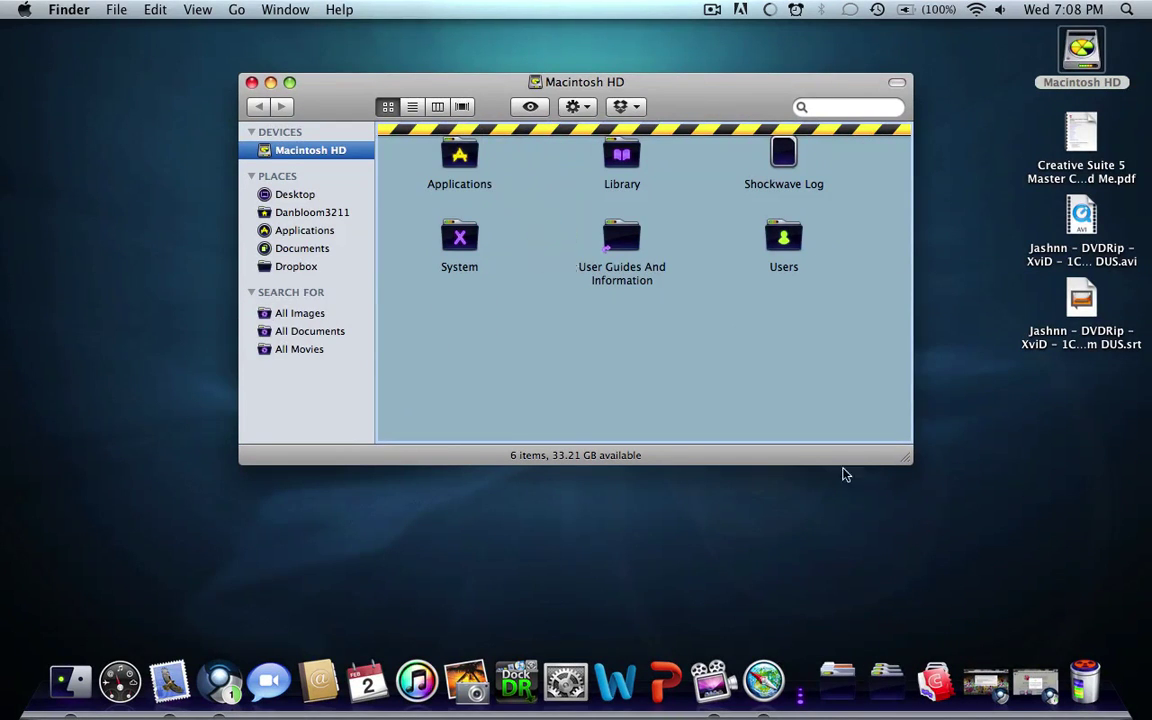
pyautogui.moveTo(1090, 678); pyautogui.dragTo(1092, 680)
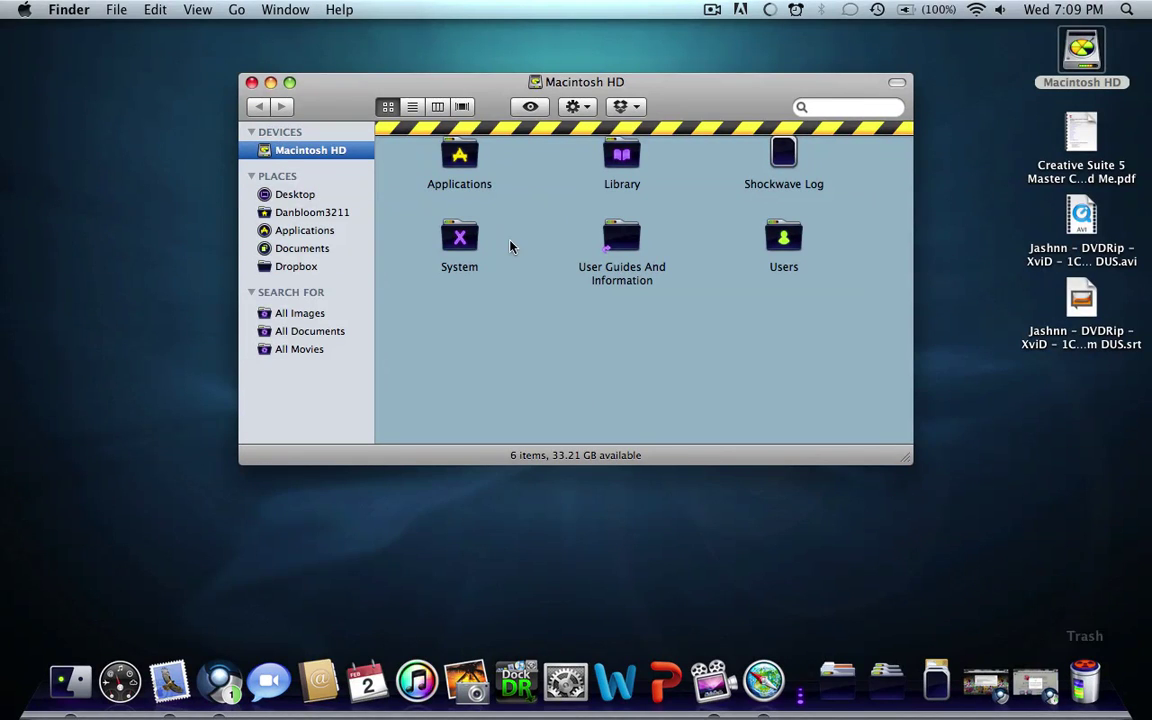
pyautogui.click(251, 83)
# Launch CandyBar through a Spotlight search for 'candybar'
pyautogui.click(1140, 9)
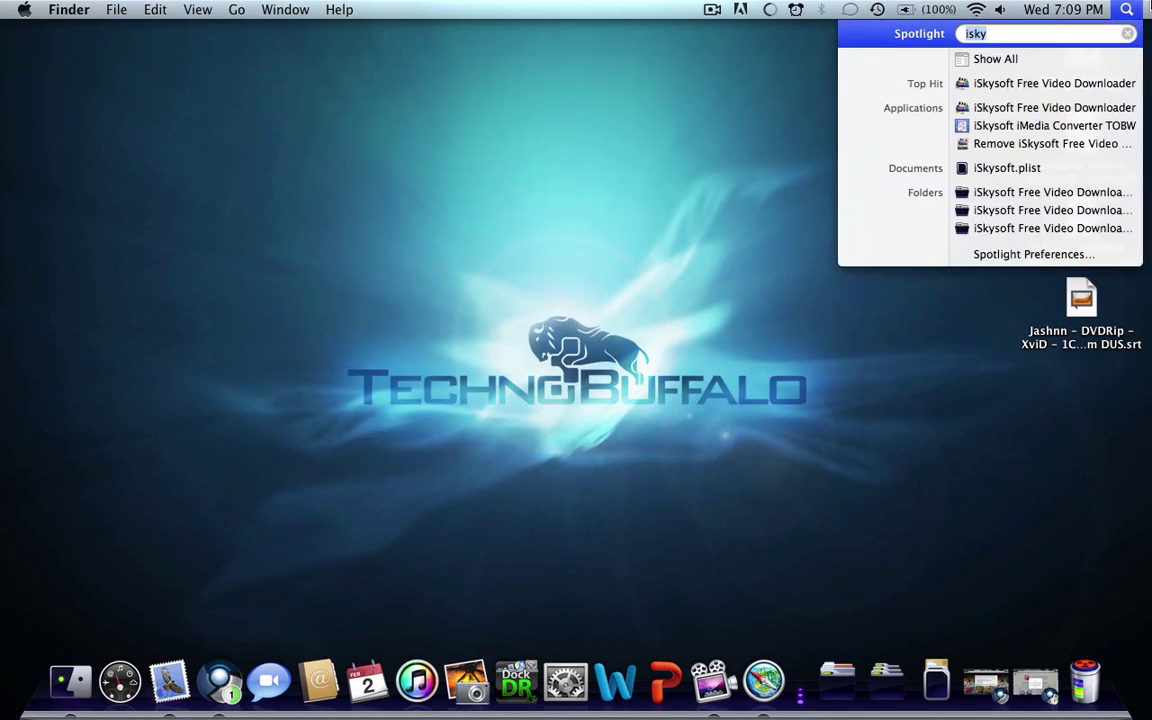
pyautogui.write('candybar')
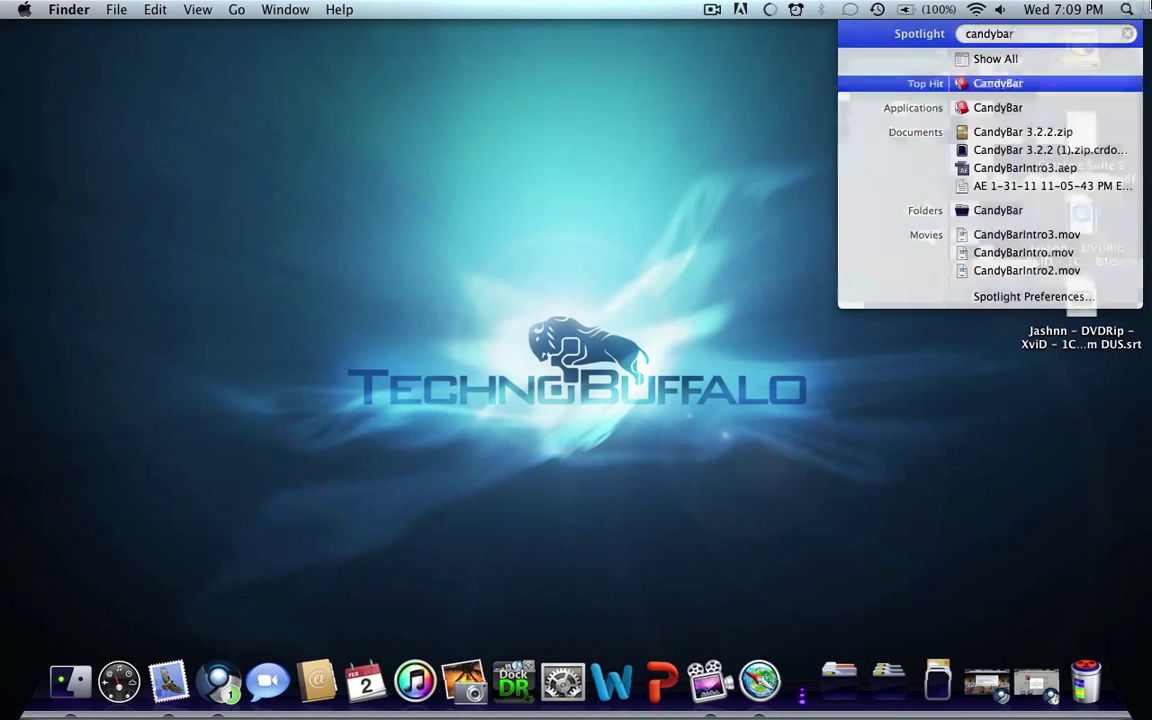
pyautogui.press('Return')
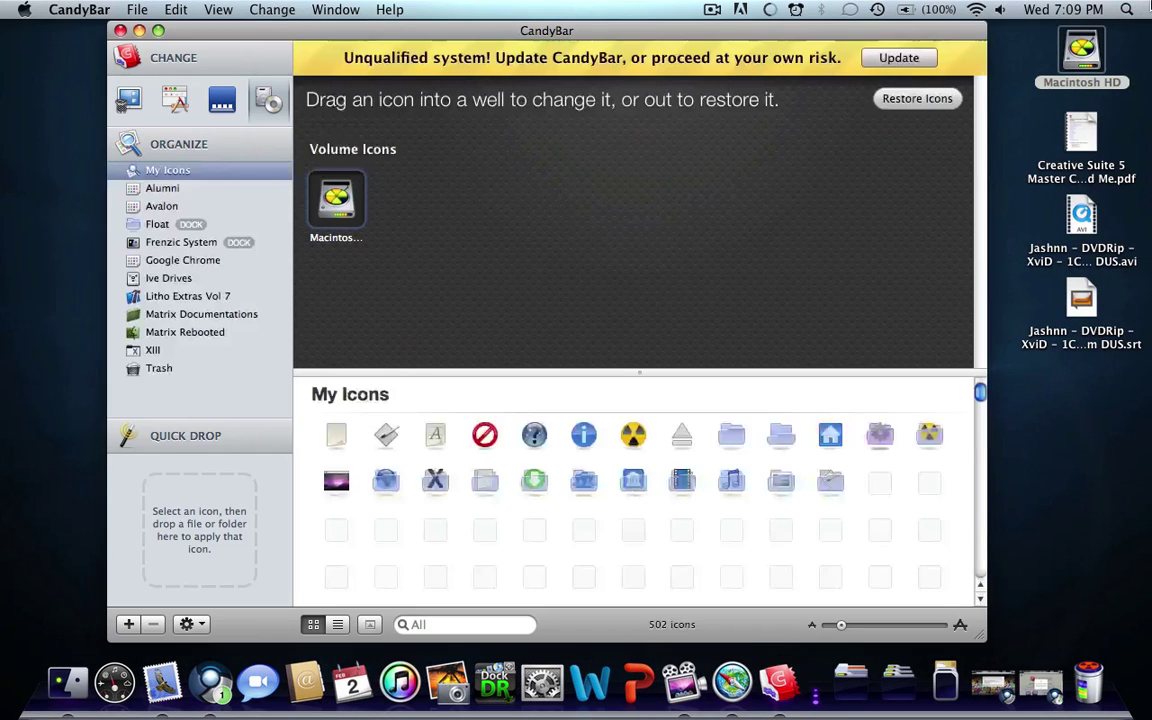
# Show the Frenzic System set and scroll through its 95 icons and Dock theme
pyautogui.click(1063, 9)
pyautogui.click(753, 249)
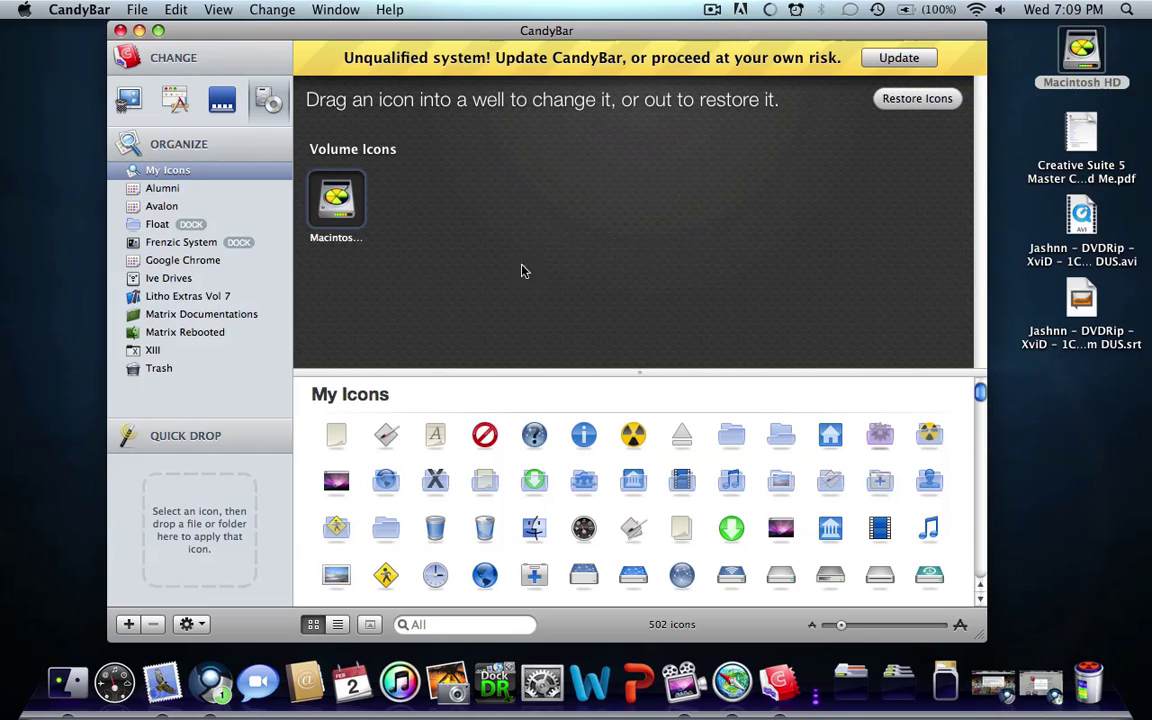
pyautogui.click(182, 243)
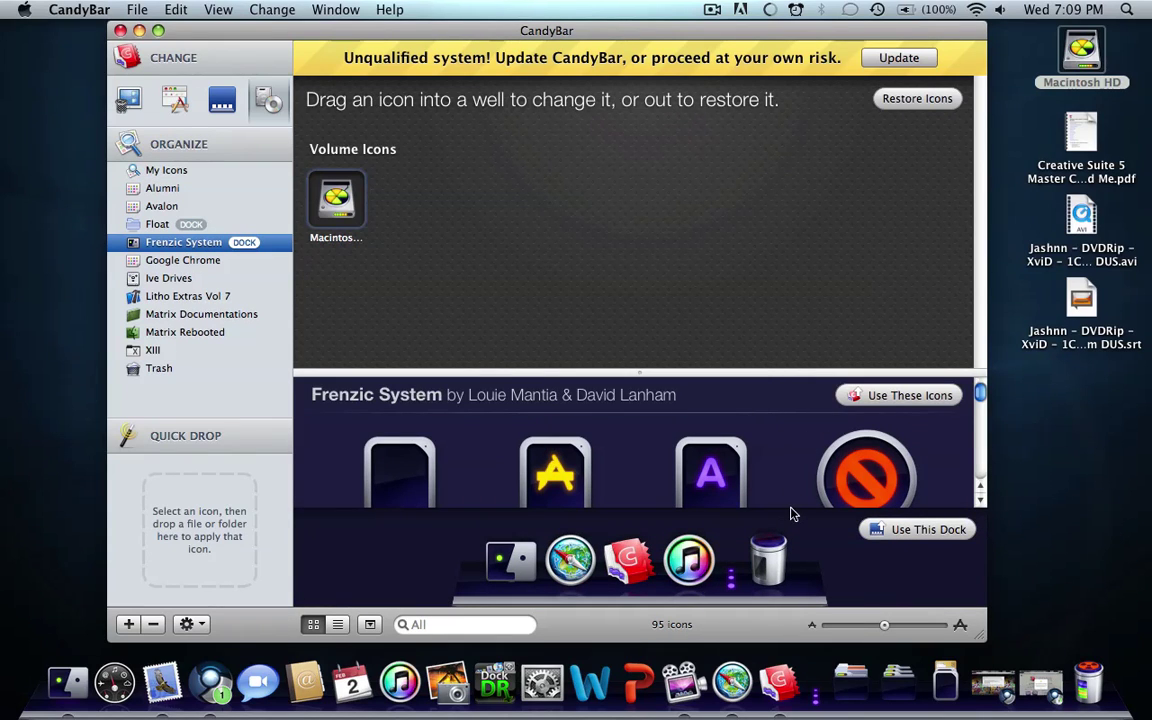
pyautogui.scroll(-10, 785, 486)
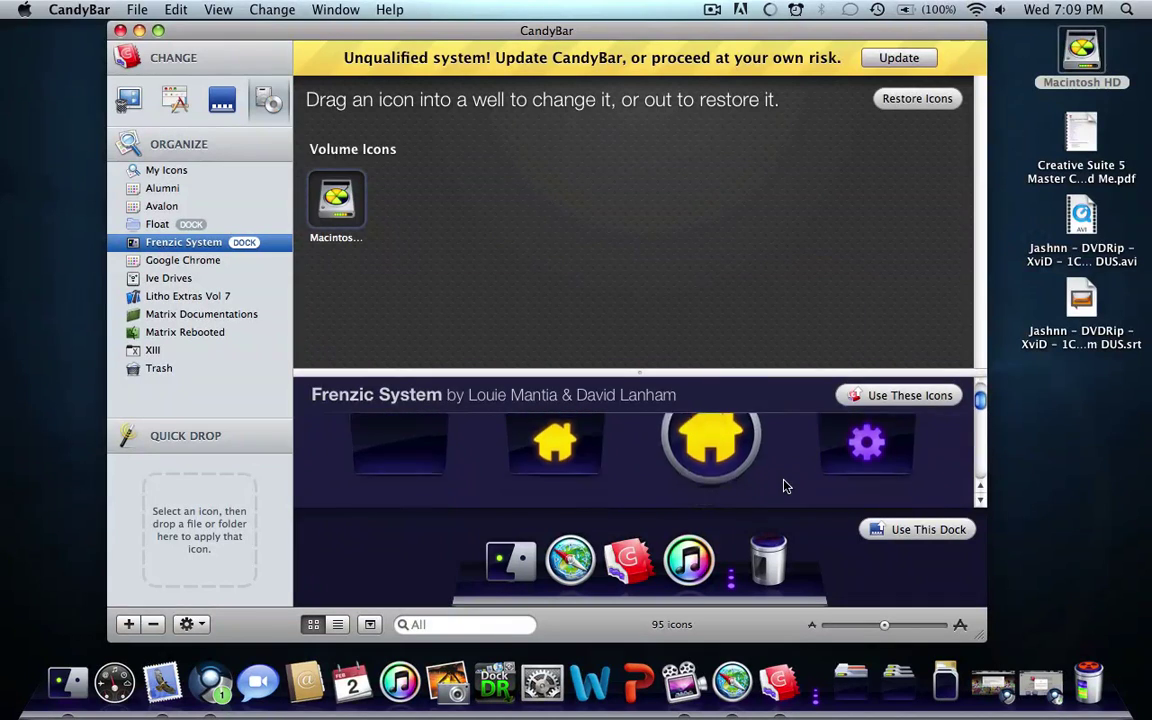
pyautogui.scroll(-1, 785, 486)
pyautogui.scroll(-4, 785, 486)
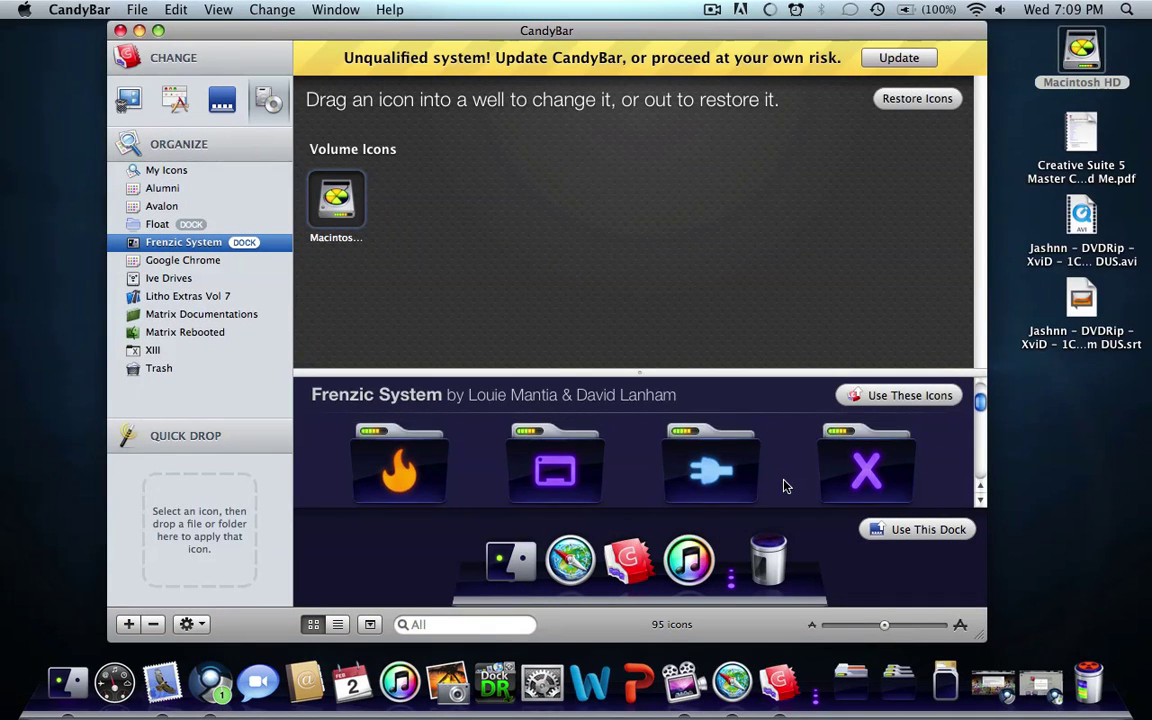
pyautogui.scroll(-8, 785, 486)
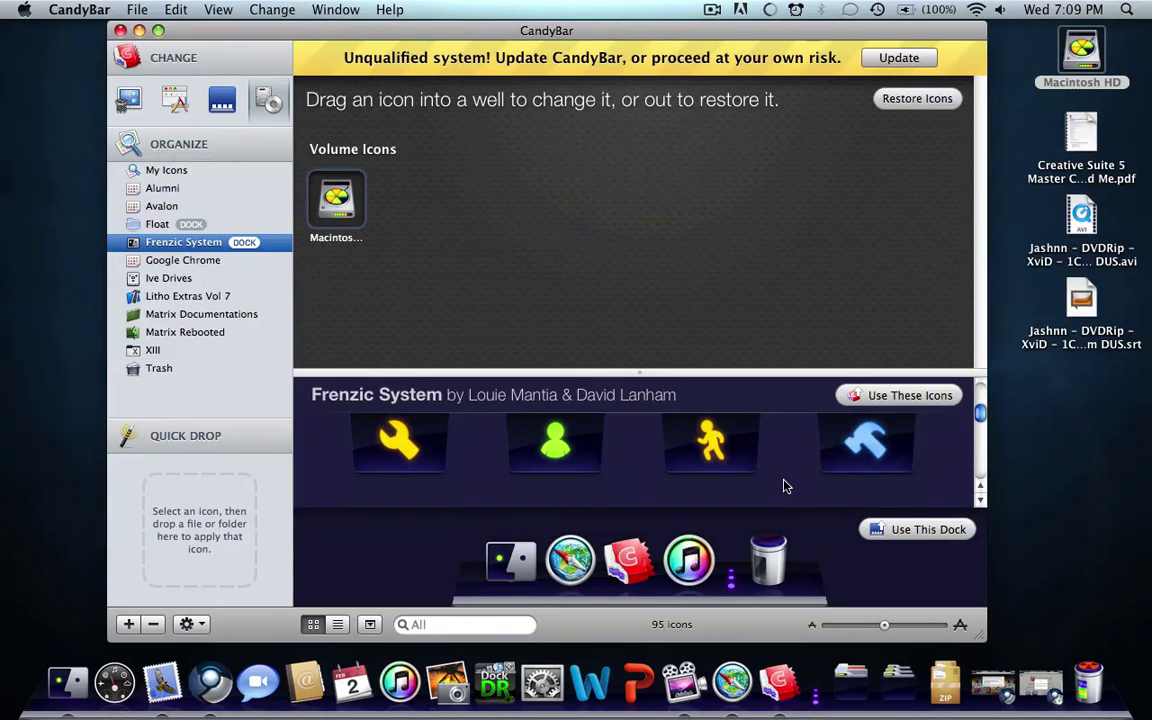
pyautogui.scroll(-3, 810, 479)
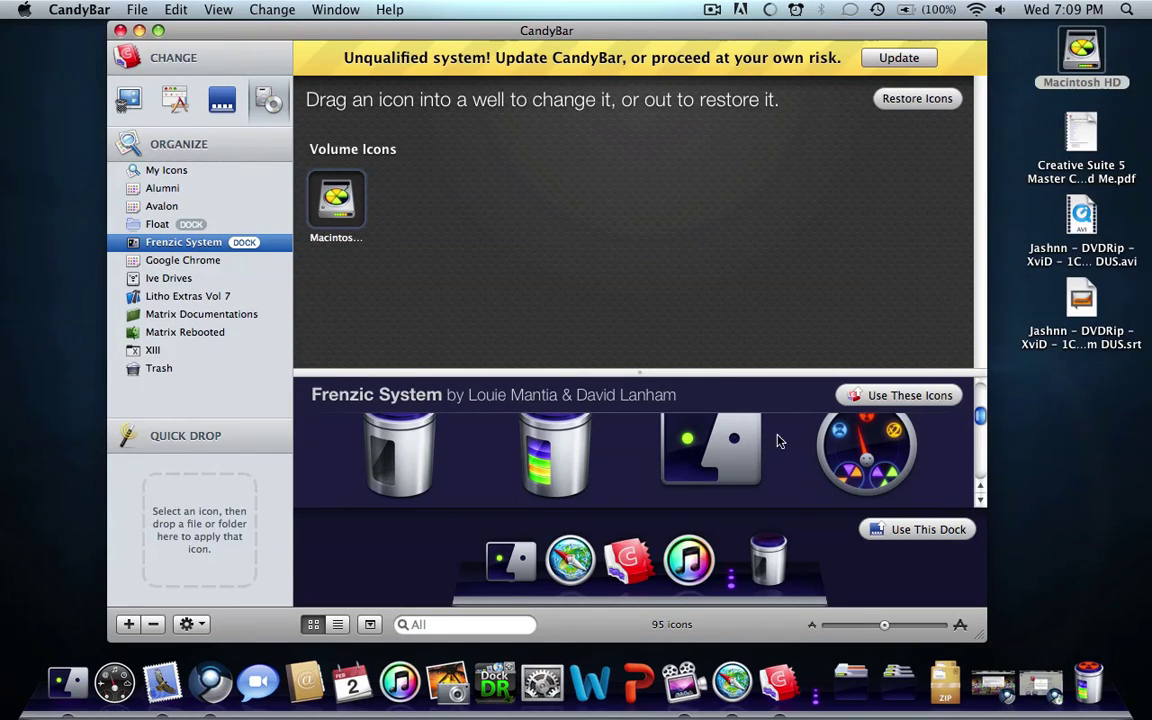
pyautogui.scroll(-2, 787, 441)
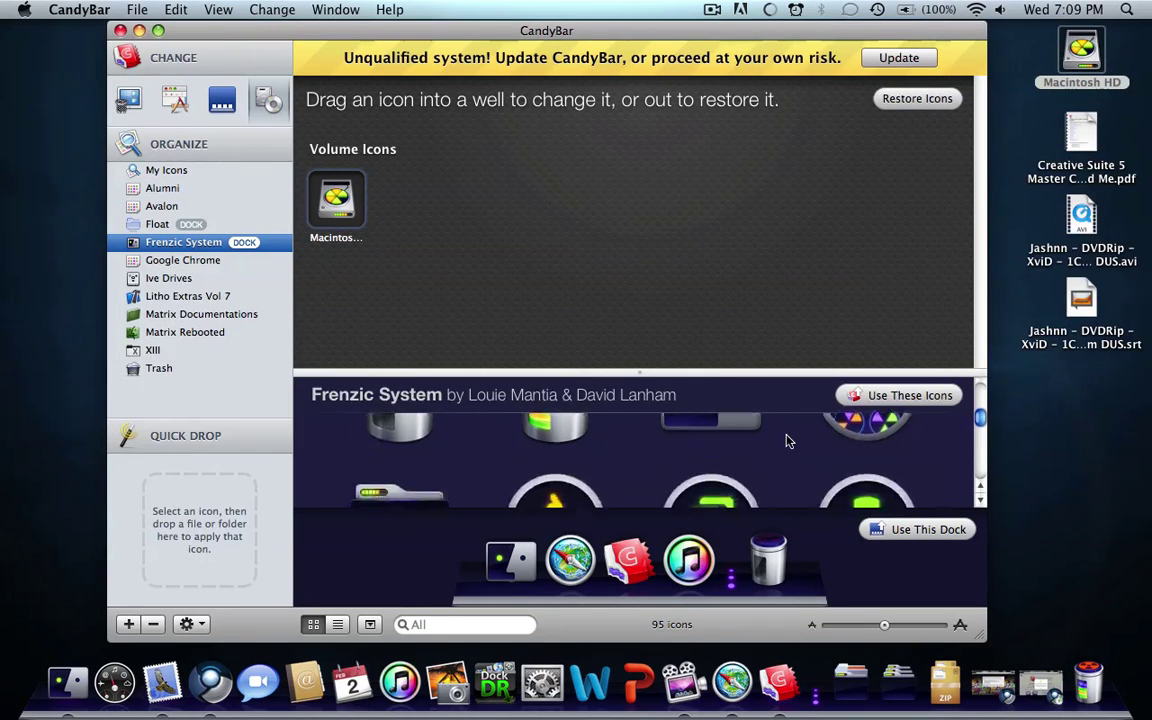
pyautogui.scroll(-2, 787, 441)
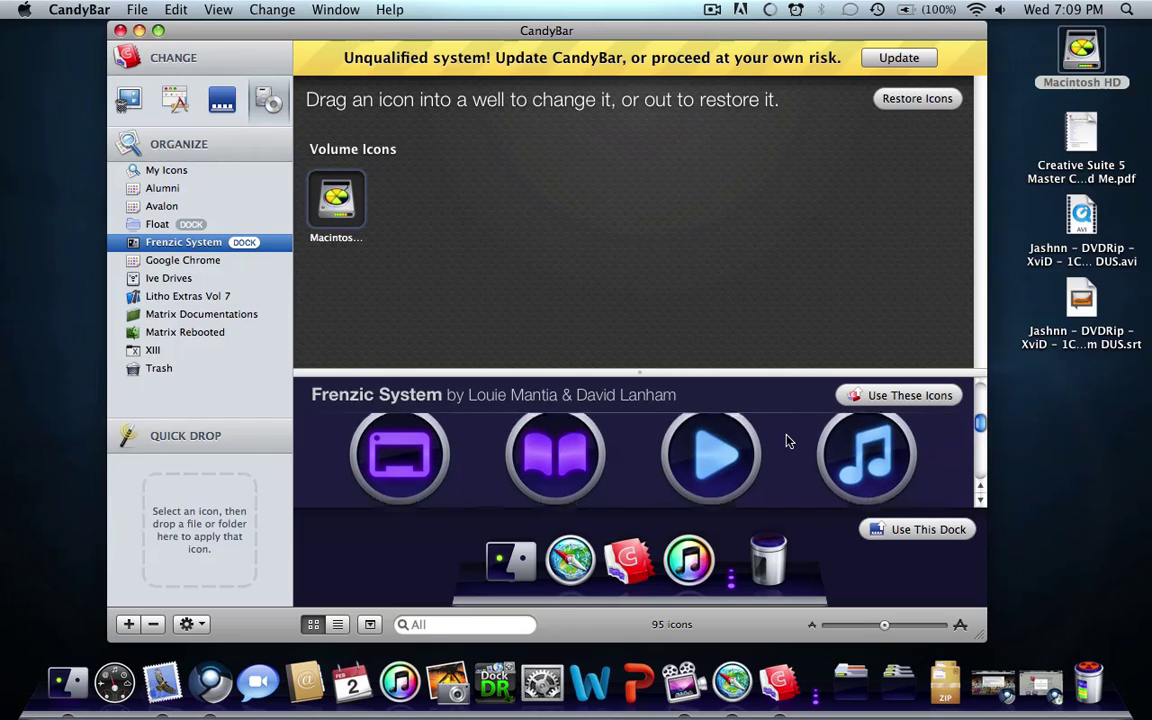
pyautogui.scroll(1, 785, 438)
pyautogui.scroll(-1, 786, 440)
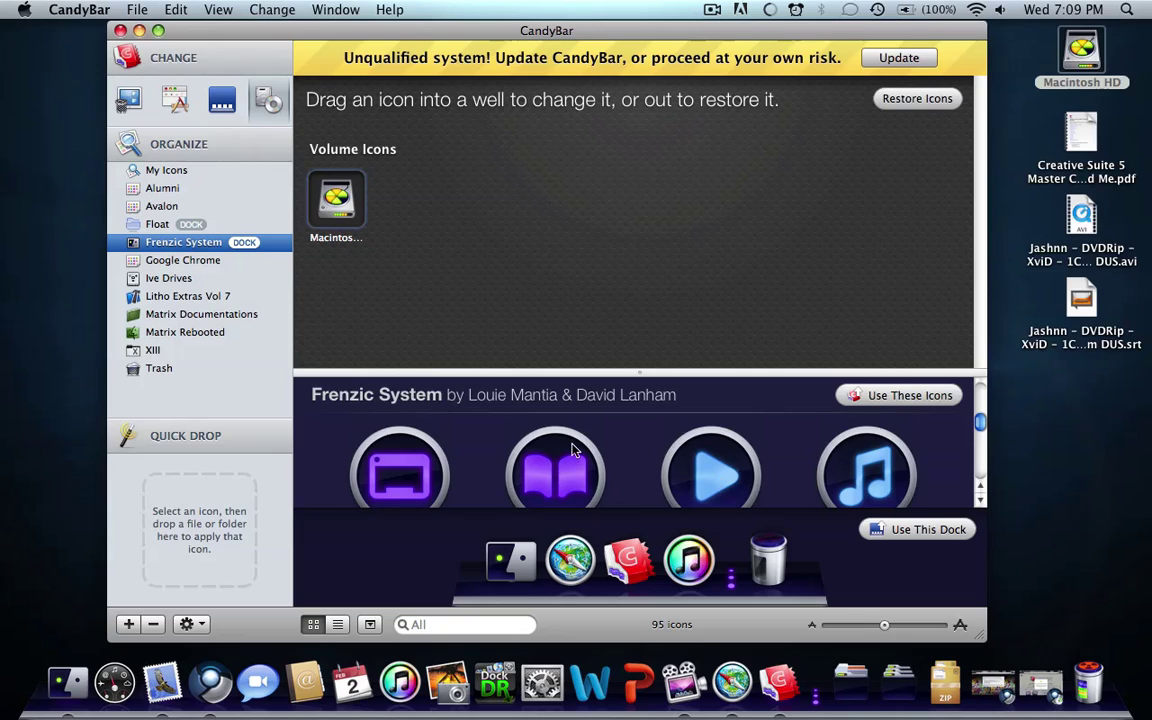
pyautogui.scroll(-1, 588, 448)
pyautogui.scroll(-3, 635, 453)
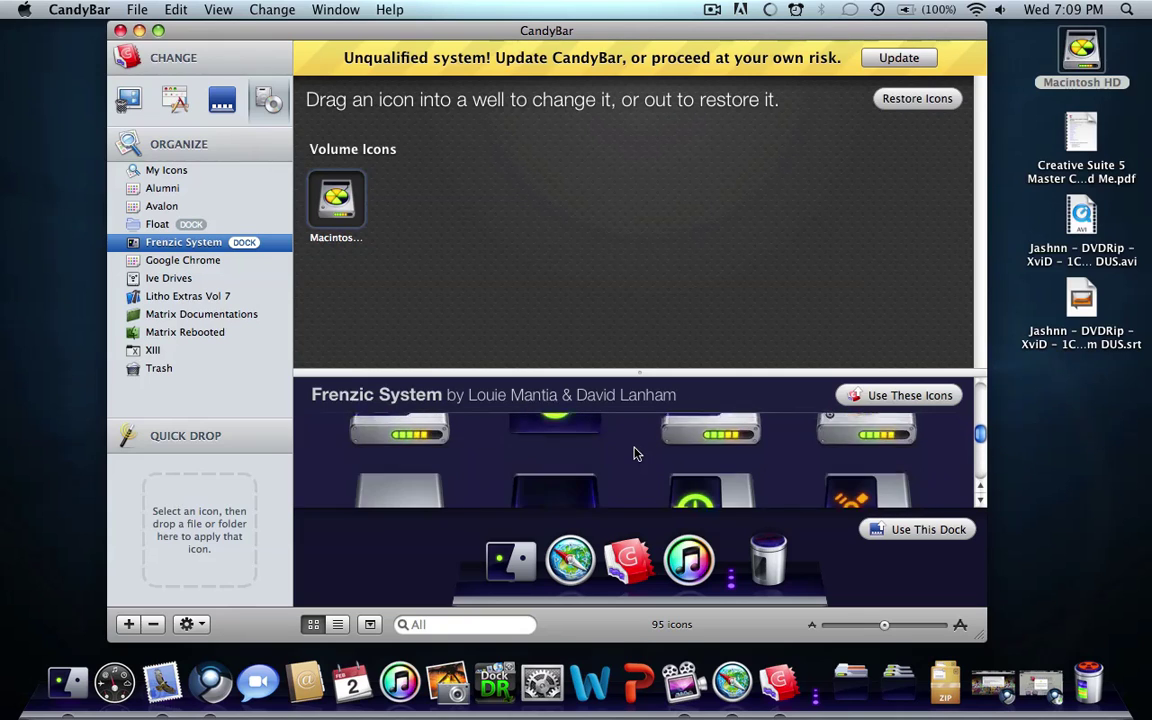
pyautogui.scroll(5, 633, 454)
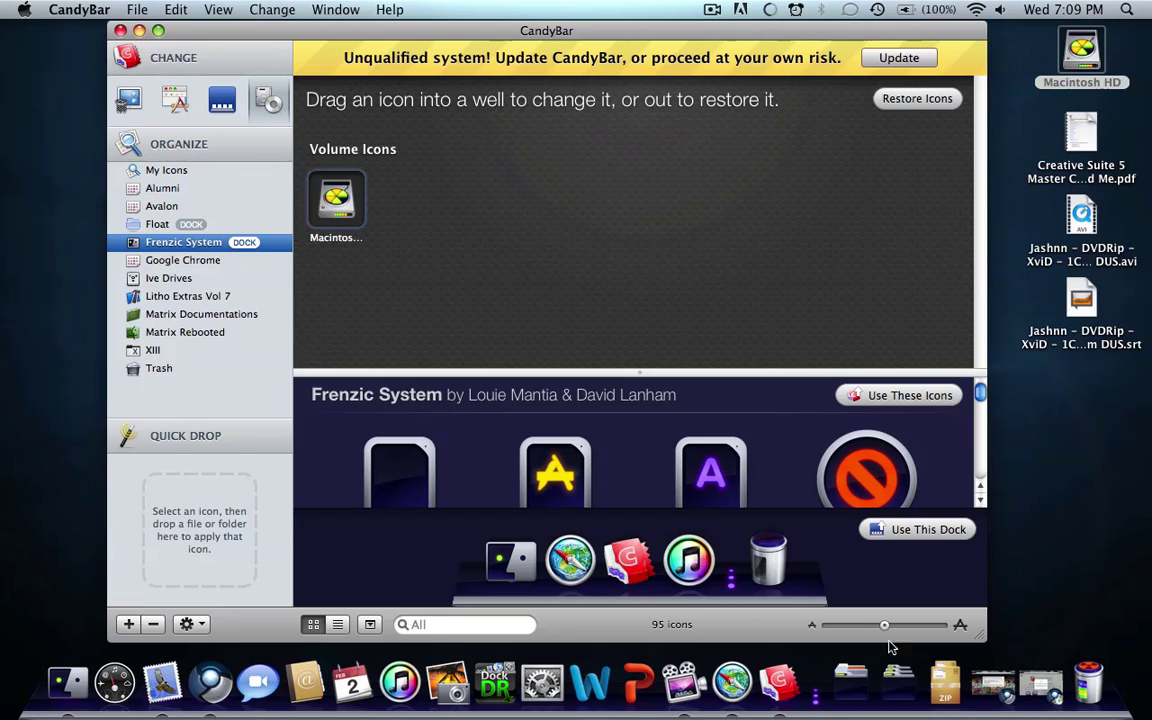
# Download 01980_alumi_macosx.zip from InterfaceLIFT's listings and open the Alumi details page
pyautogui.click(1041, 685)
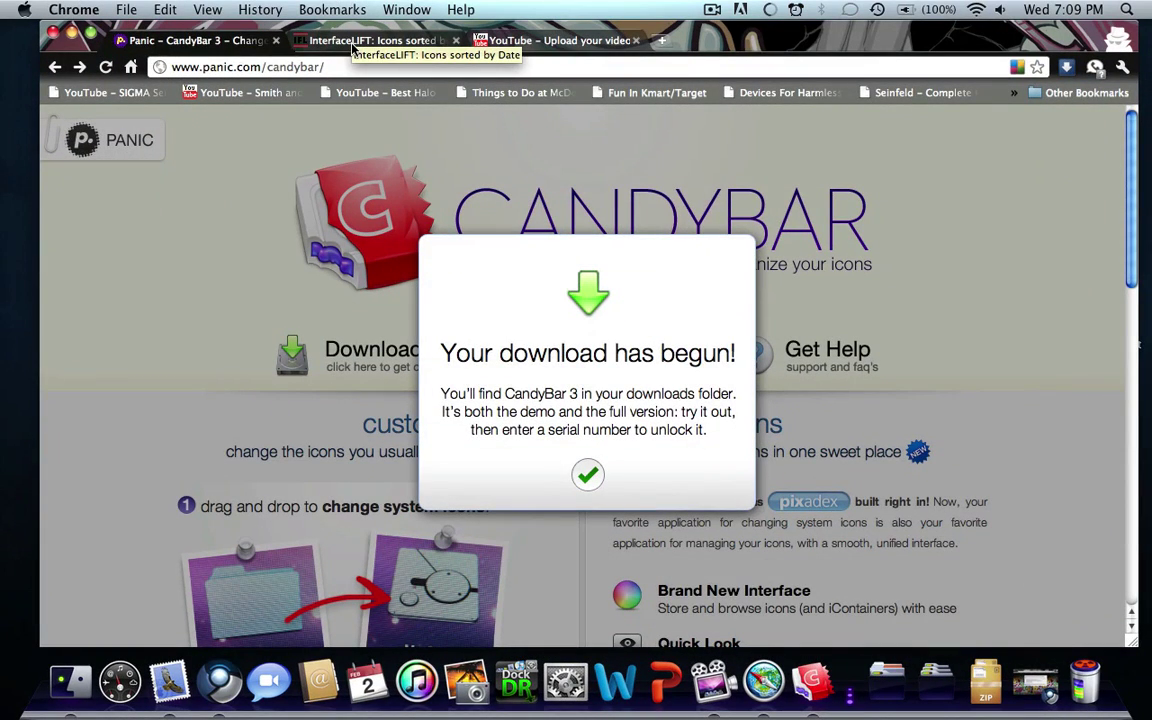
pyautogui.click(351, 43)
pyautogui.scroll(10, 435, 282)
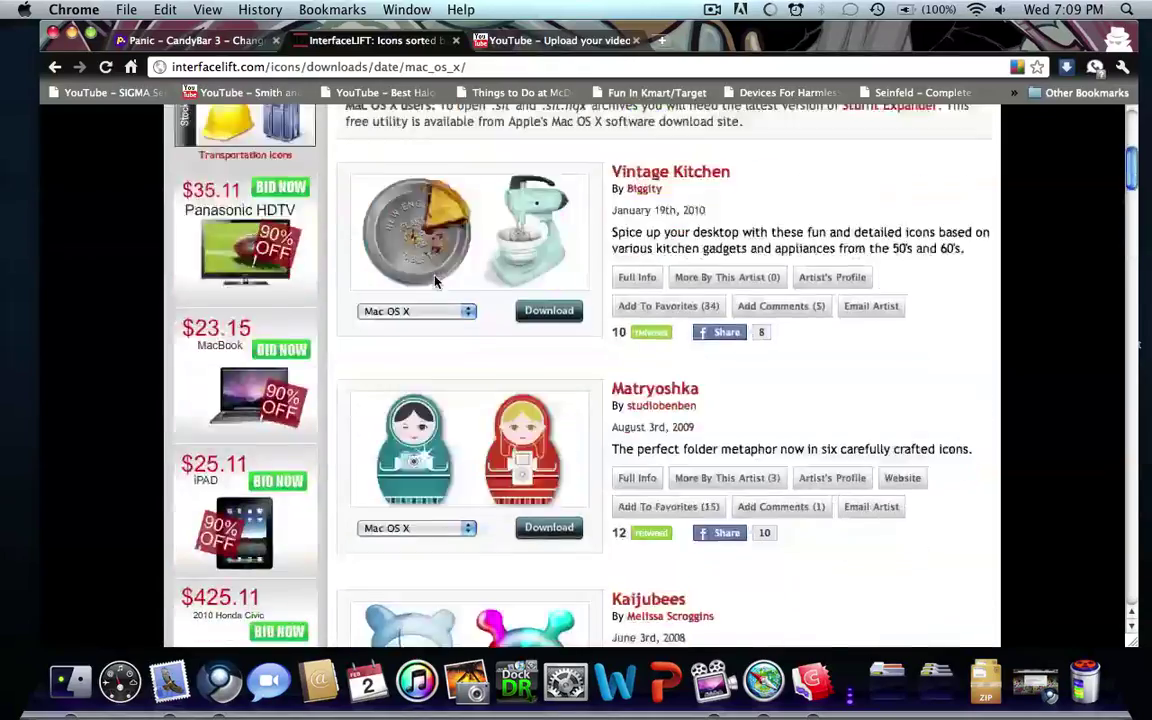
pyautogui.scroll(5, 435, 282)
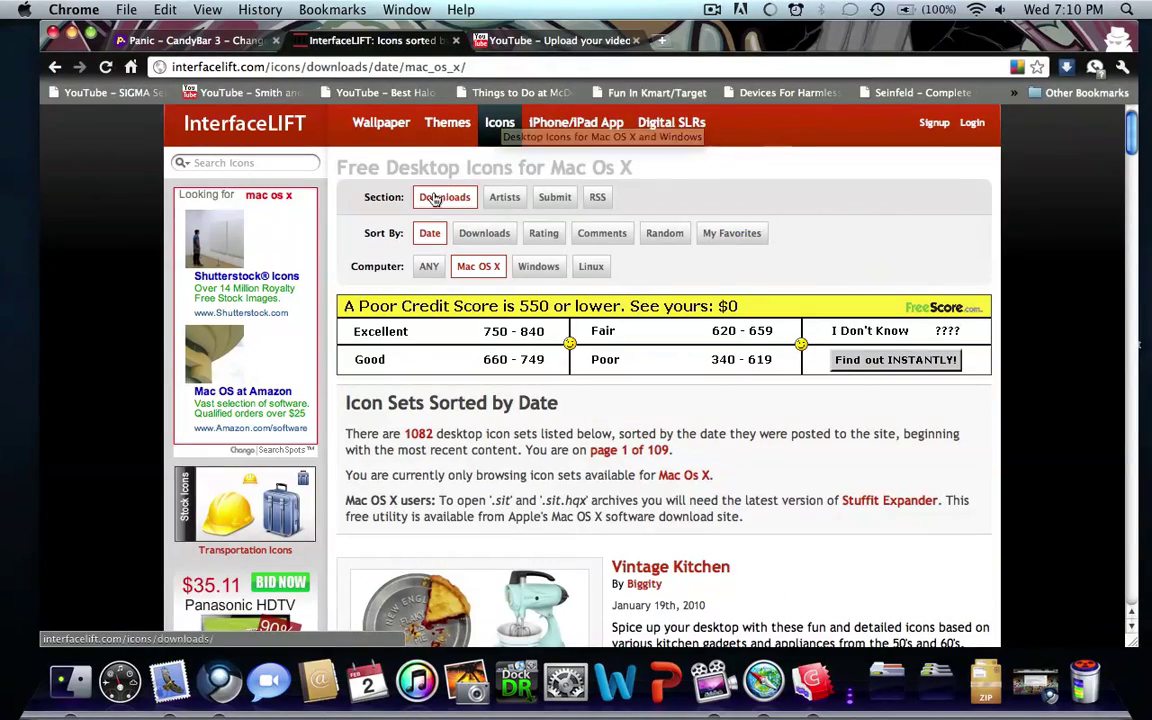
pyautogui.scroll(-10, 783, 386)
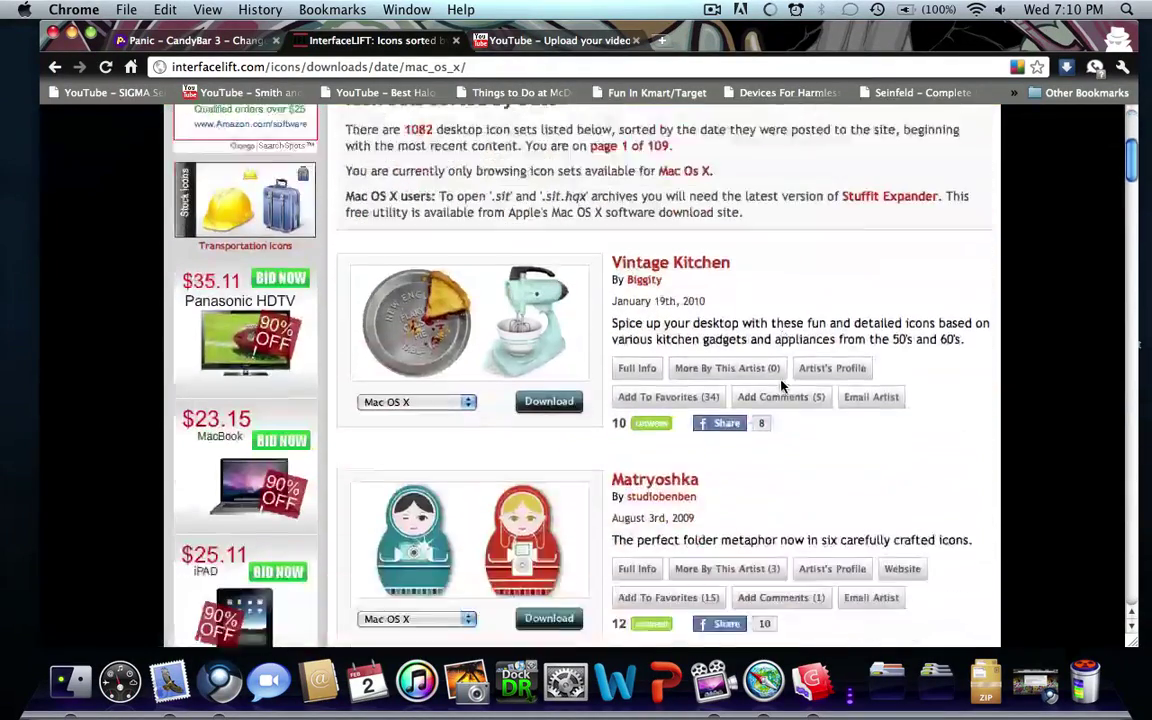
pyautogui.scroll(-8, 783, 386)
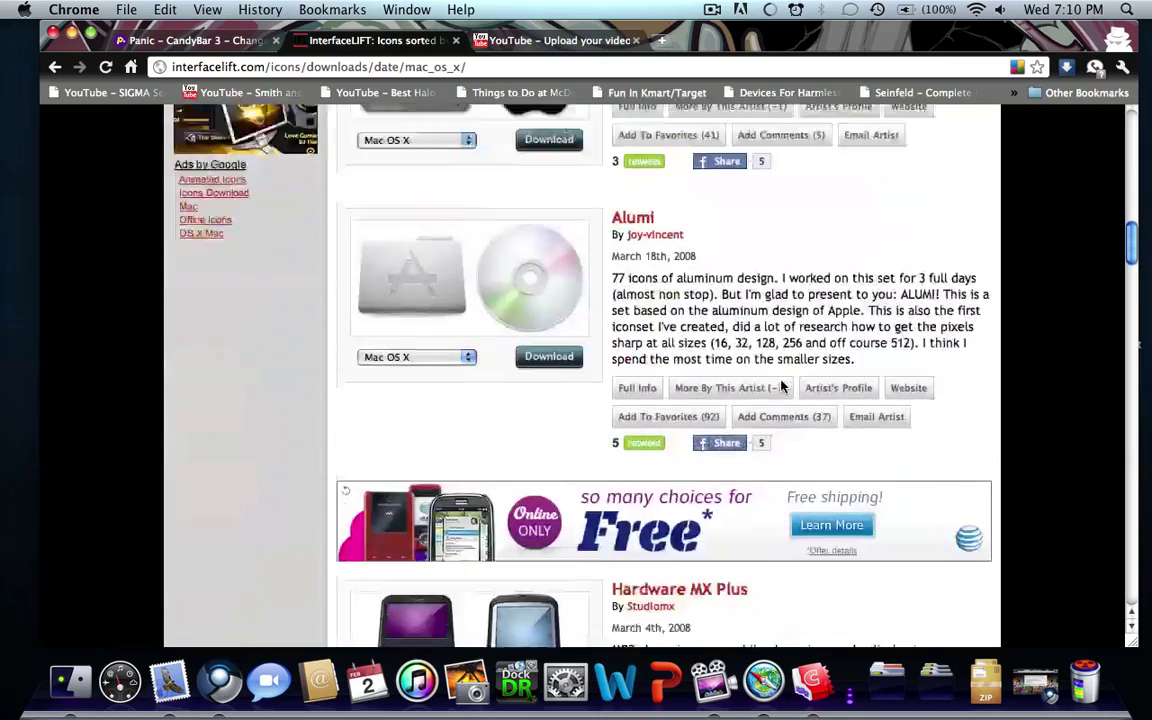
pyautogui.scroll(-10, 783, 386)
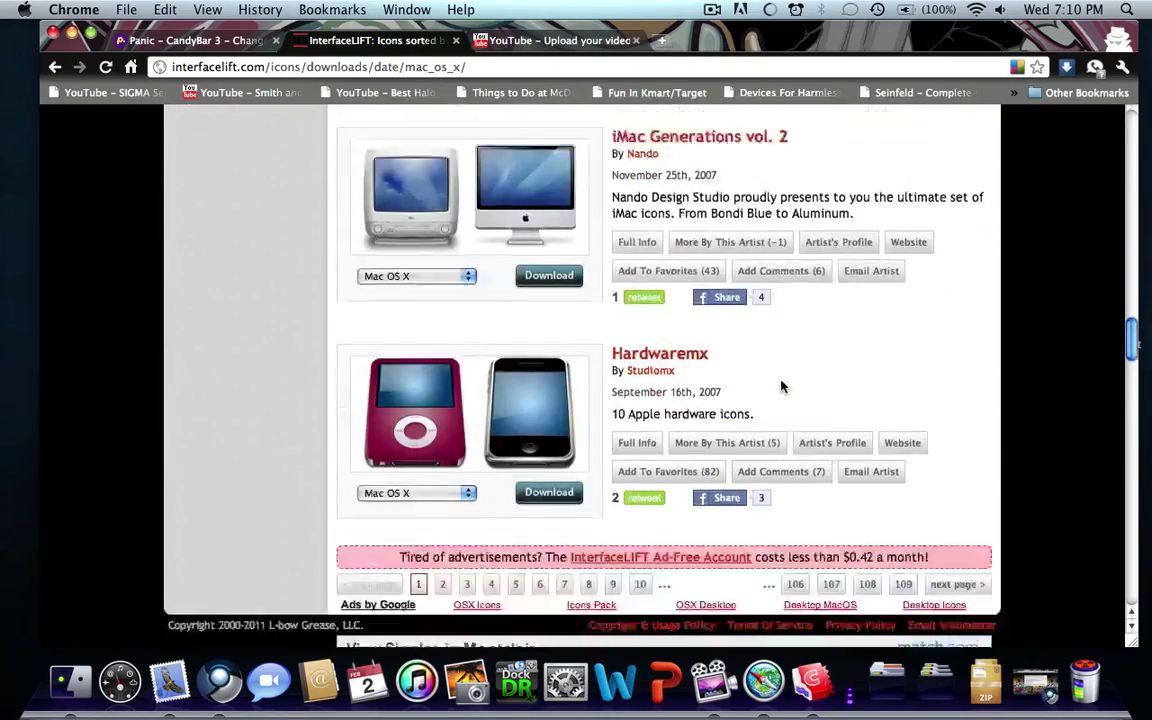
pyautogui.scroll(-10, 783, 386)
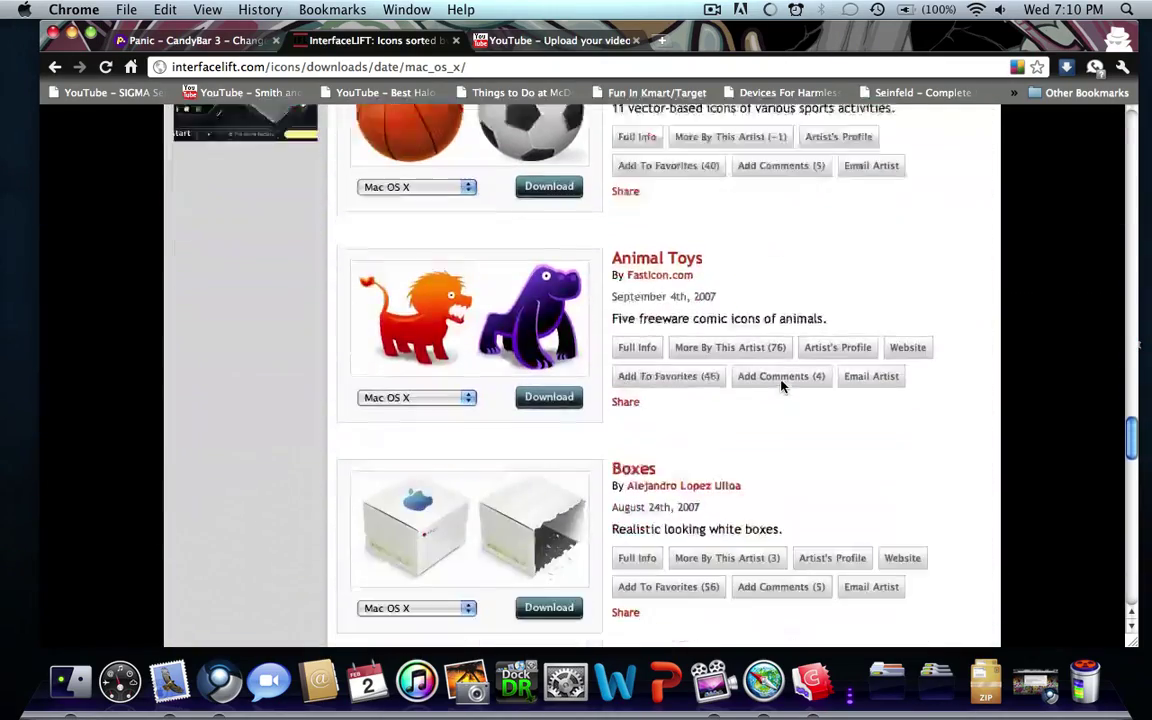
pyautogui.scroll(-10, 783, 386)
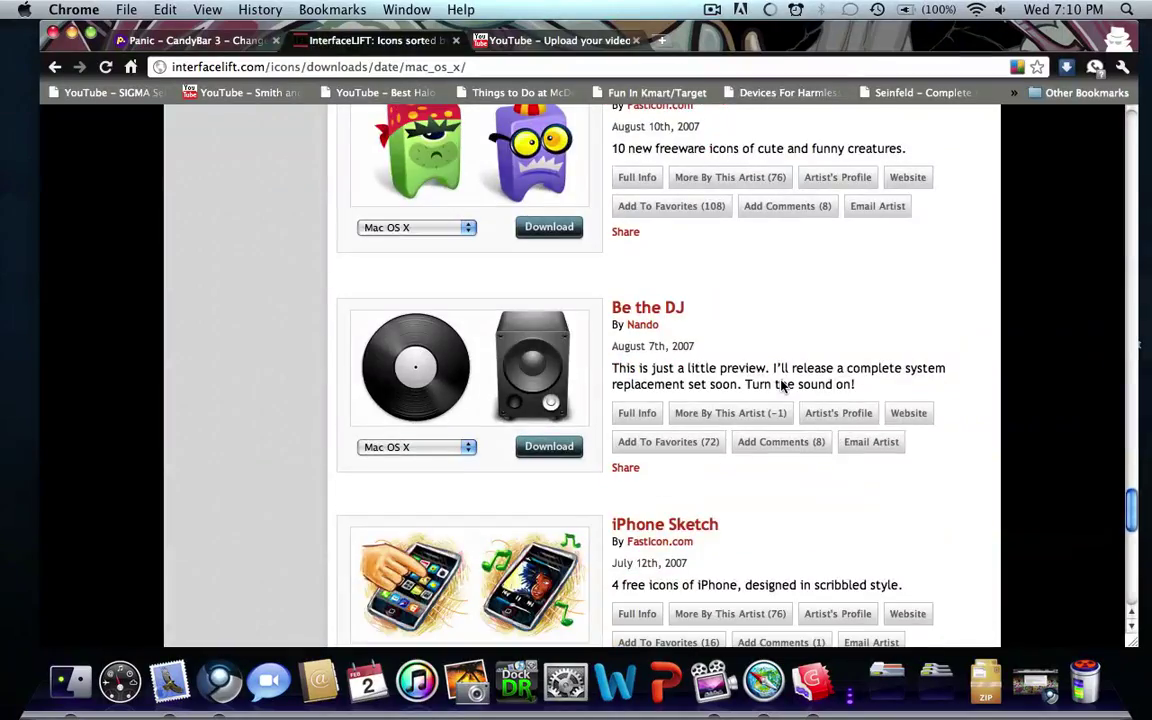
pyautogui.scroll(20, 783, 386)
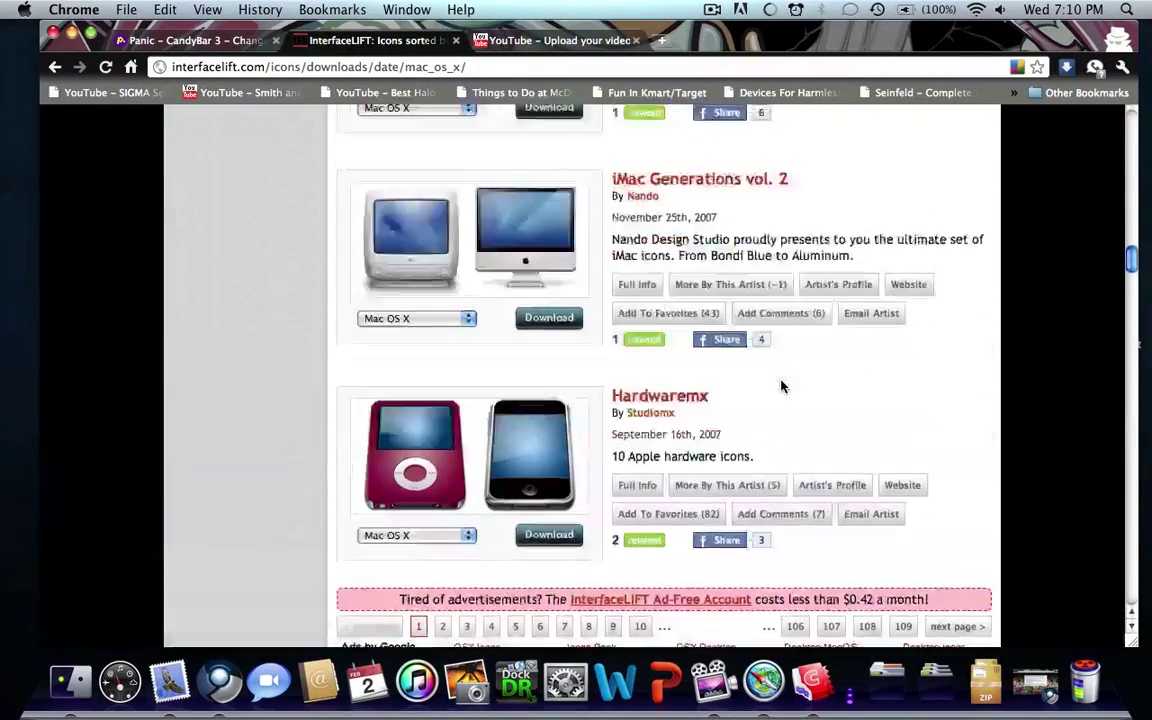
pyautogui.scroll(4, 783, 386)
pyautogui.scroll(-2, 775, 386)
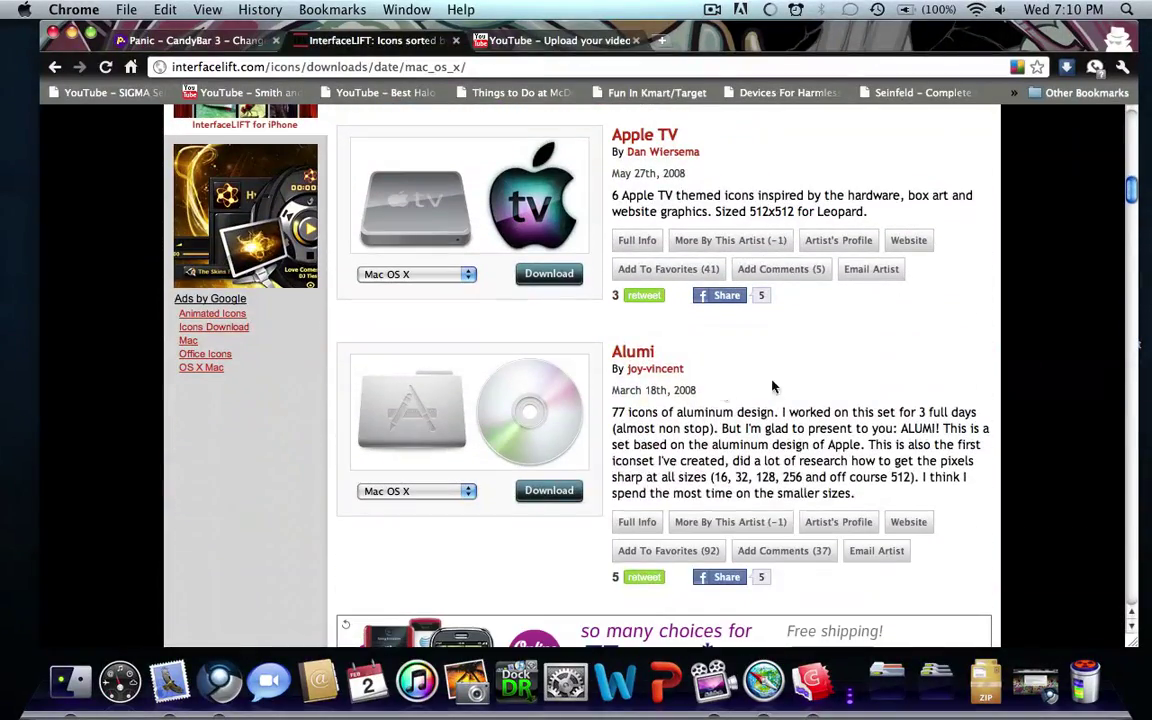
pyautogui.click(576, 488)
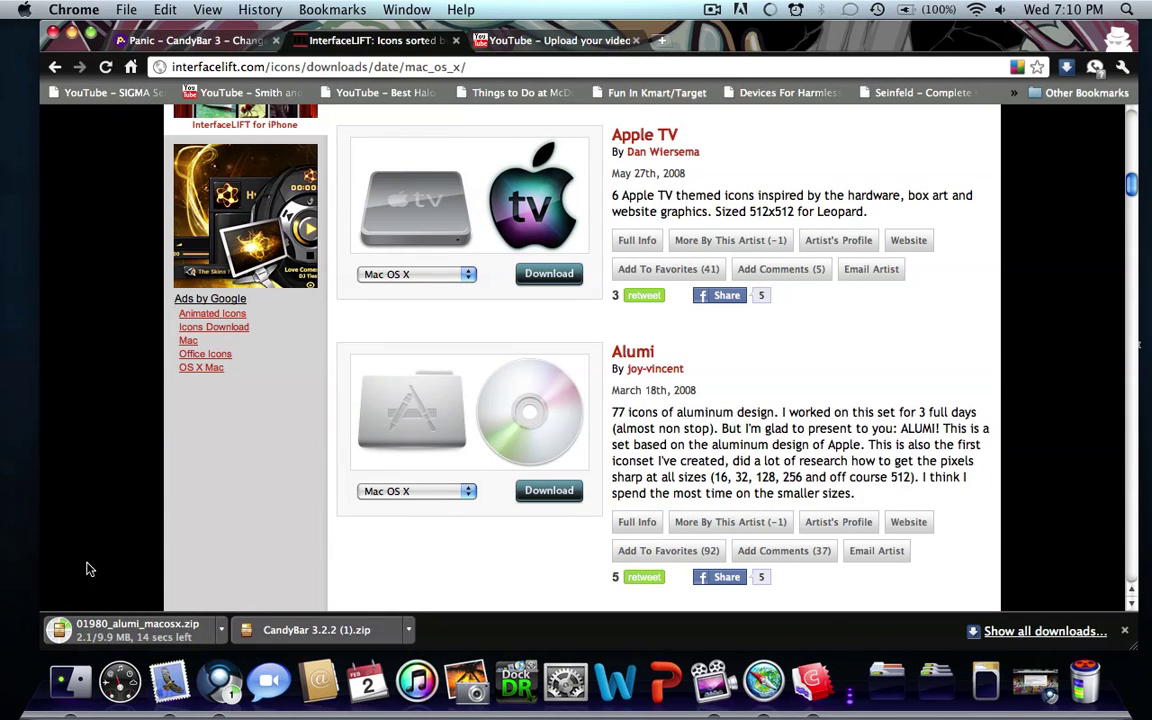
pyautogui.click(646, 351)
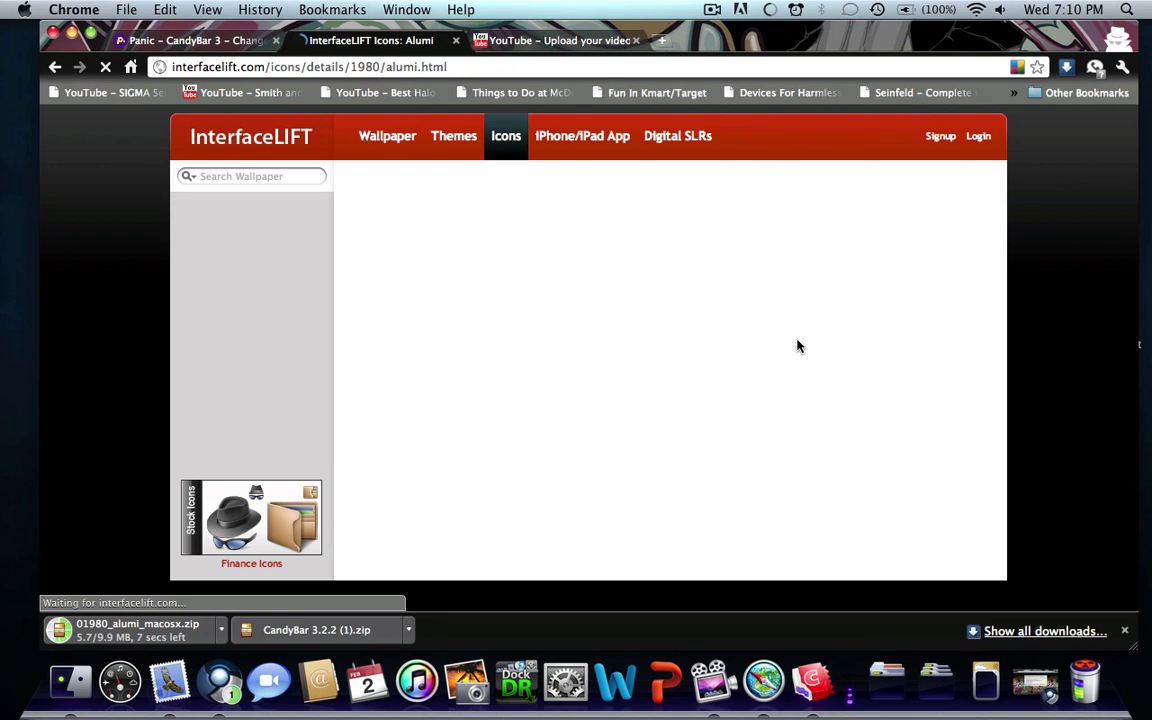
# Browse the Alumi details page and its OS platform choices, then hide Chrome
pyautogui.scroll(-1, 797, 346)
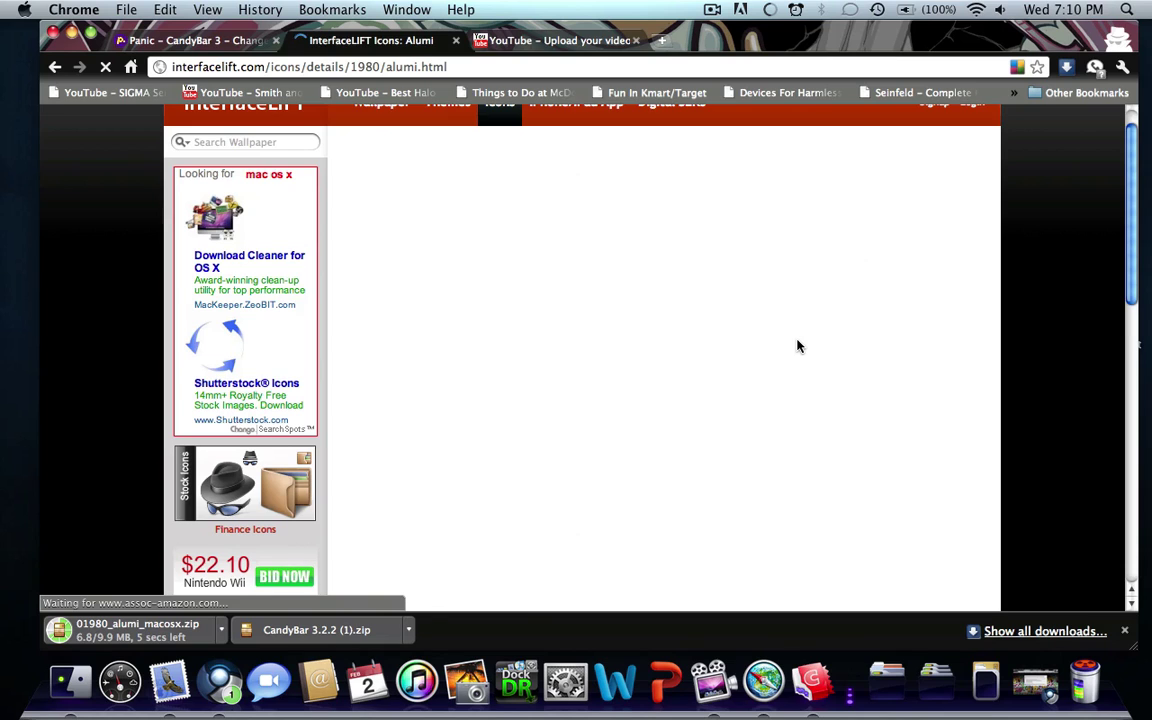
pyautogui.scroll(-1, 797, 346)
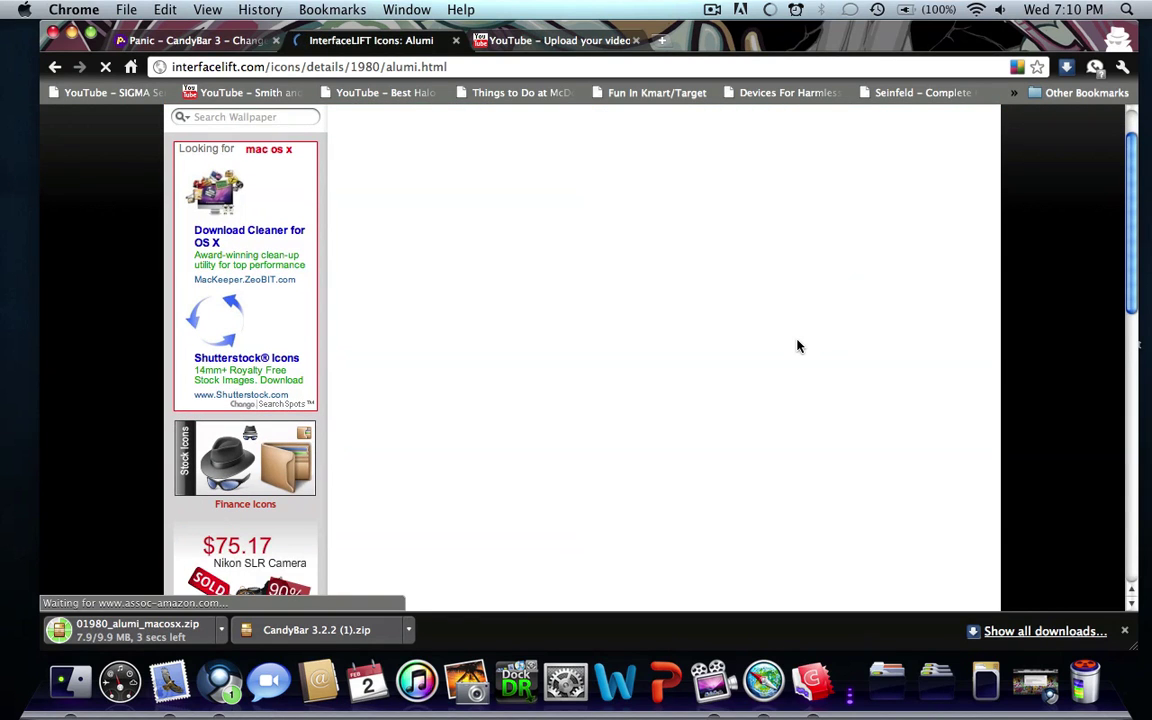
pyautogui.scroll(-5, 797, 346)
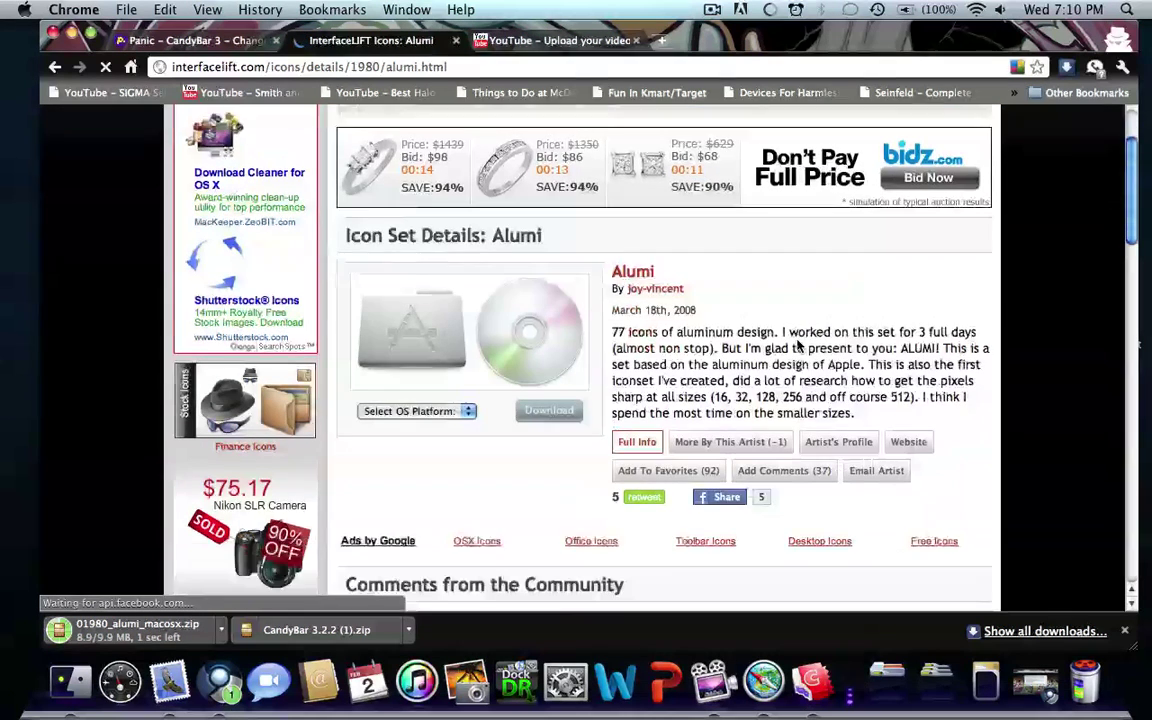
pyautogui.click(405, 352)
pyautogui.click(520, 445)
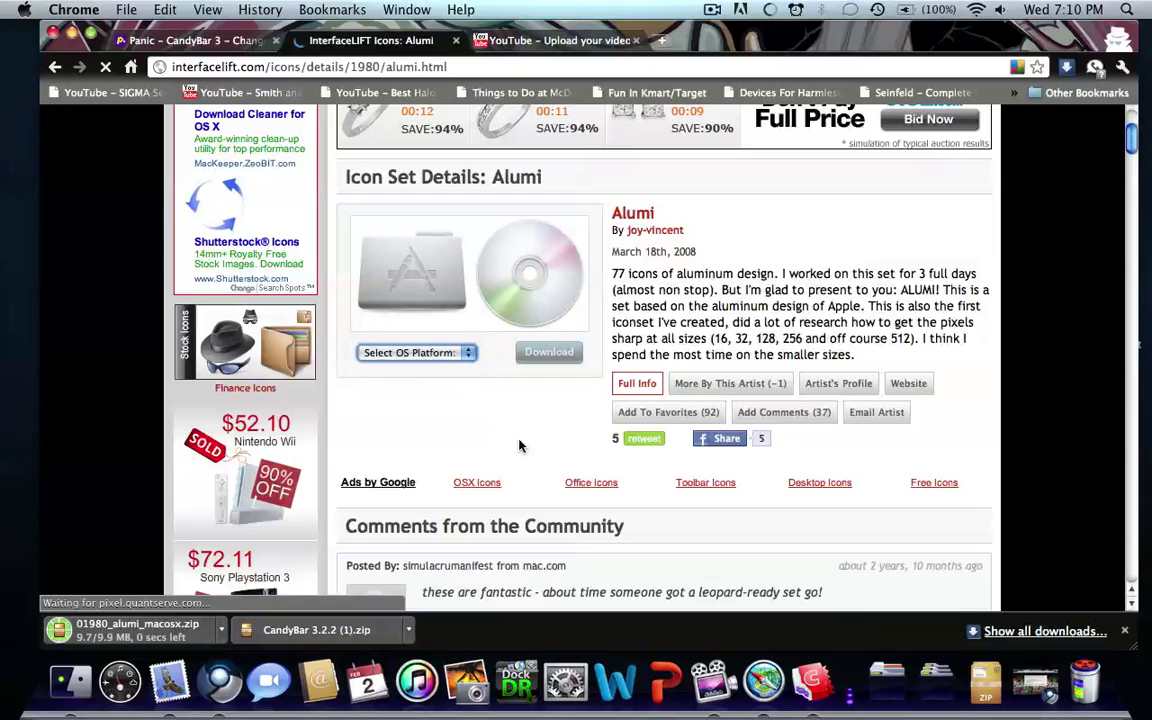
pyautogui.scroll(-5, 540, 430)
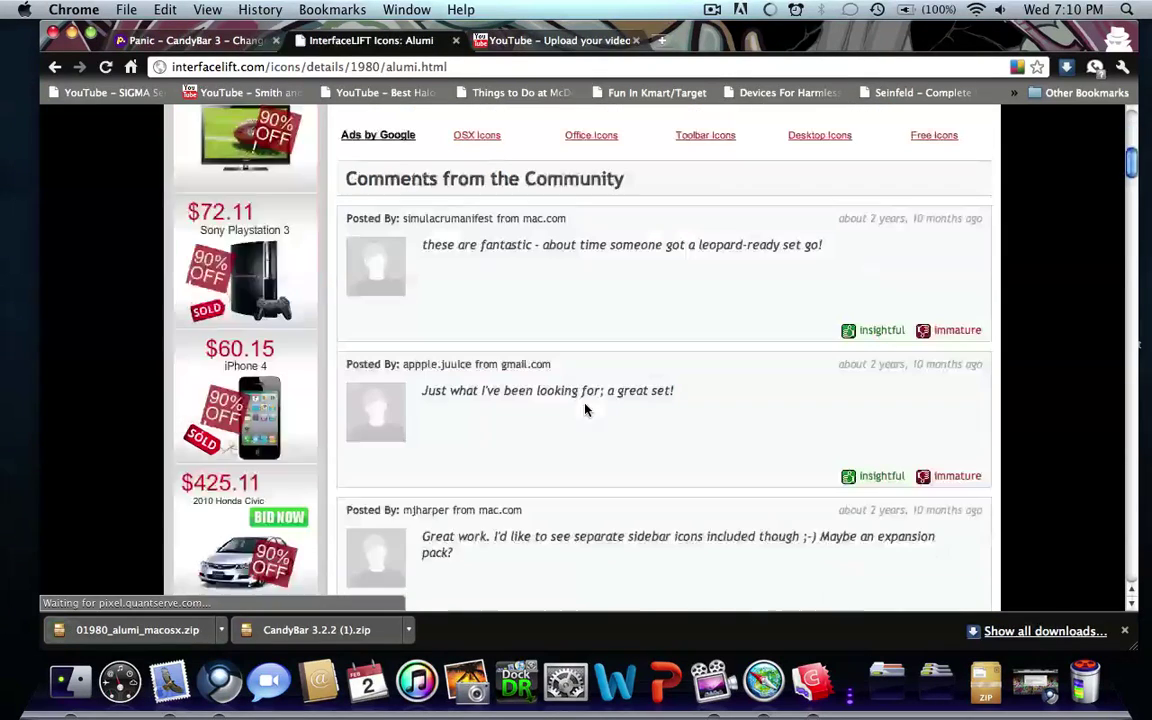
pyautogui.scroll(-3, 558, 431)
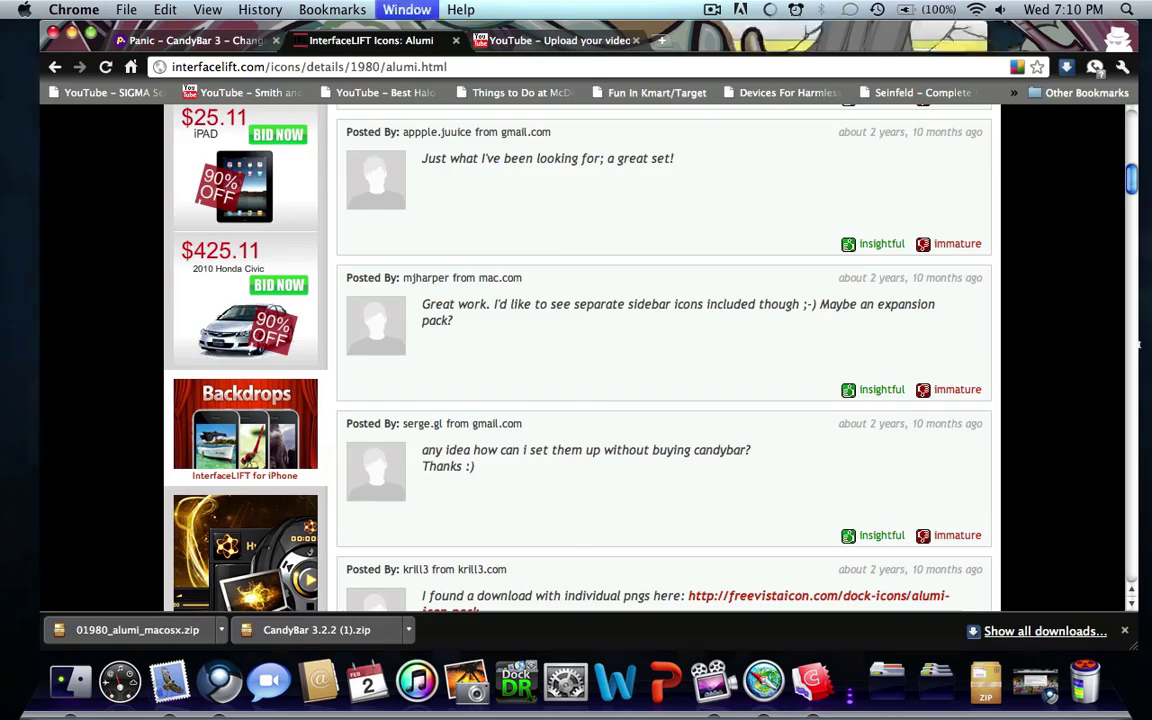
pyautogui.press('super+shift+w')
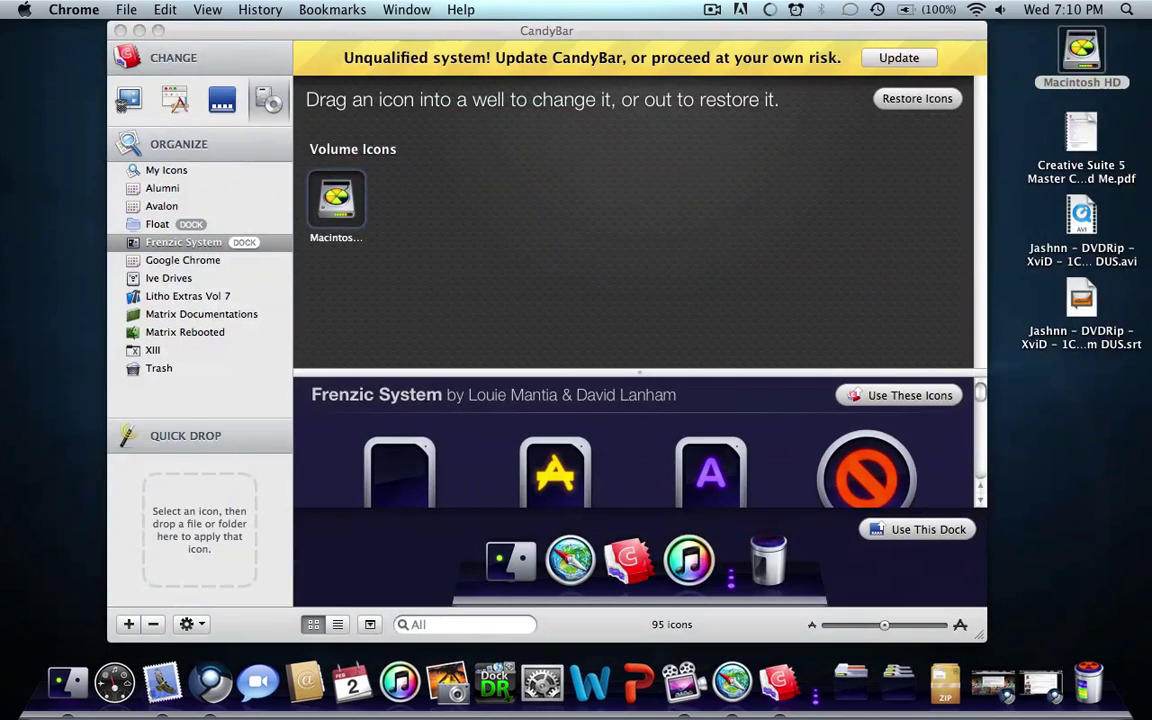
# Close CandyBar and extract the Alumi zip onto the desktop from Downloads
pyautogui.click(120, 31)
pyautogui.click(952, 700)
pyautogui.moveTo(946, 648); pyautogui.dragTo(408, 237)
pyautogui.doubleClick(408, 237)
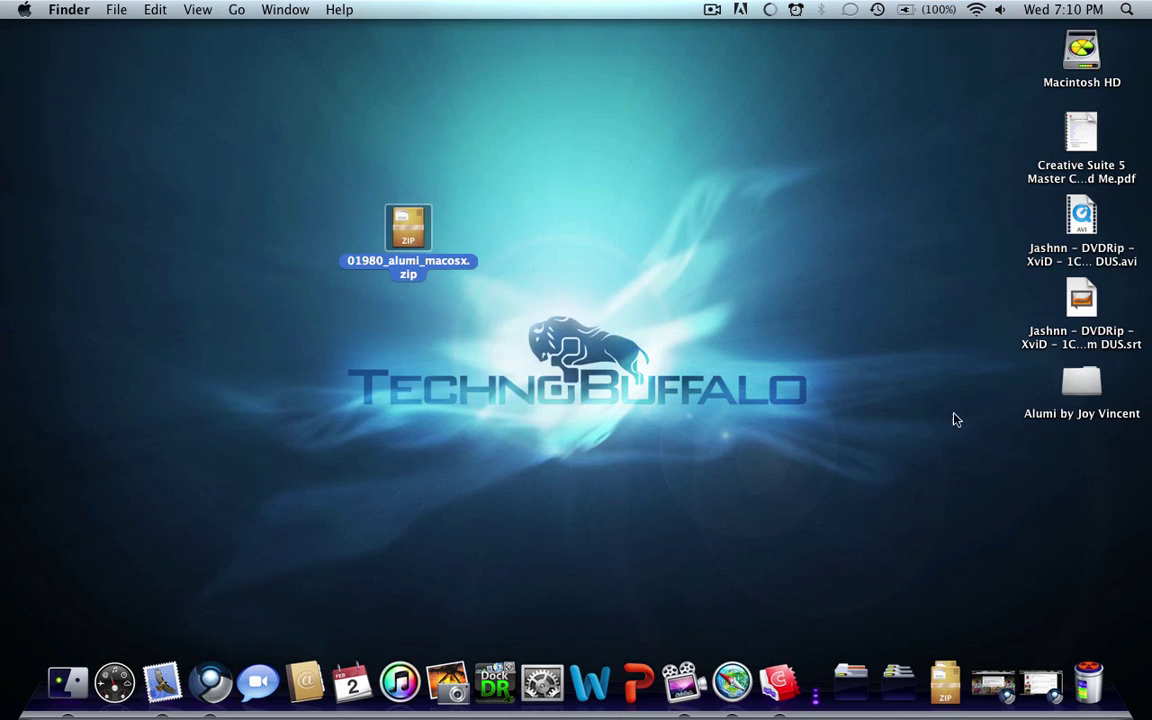
# Open the extracted Alumi folder and Quick Look its Locations subfolder
pyautogui.doubleClick(1083, 382)
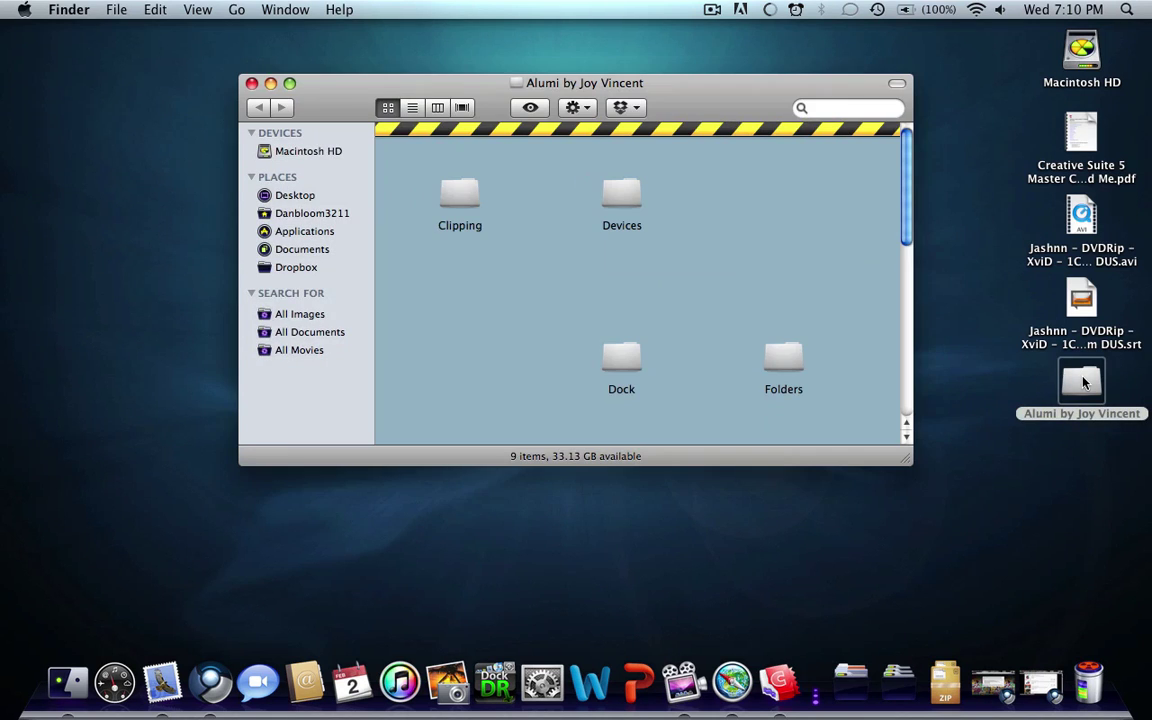
pyautogui.scroll(-10, 565, 215)
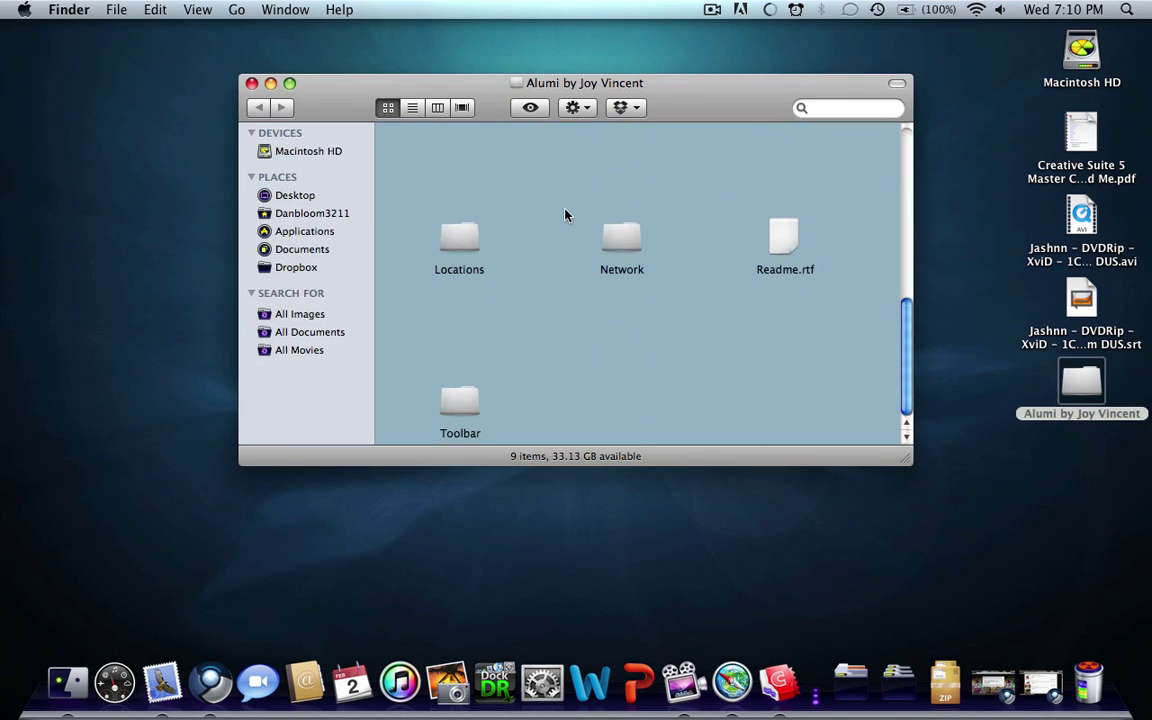
pyautogui.click(465, 244)
pyautogui.press('space')
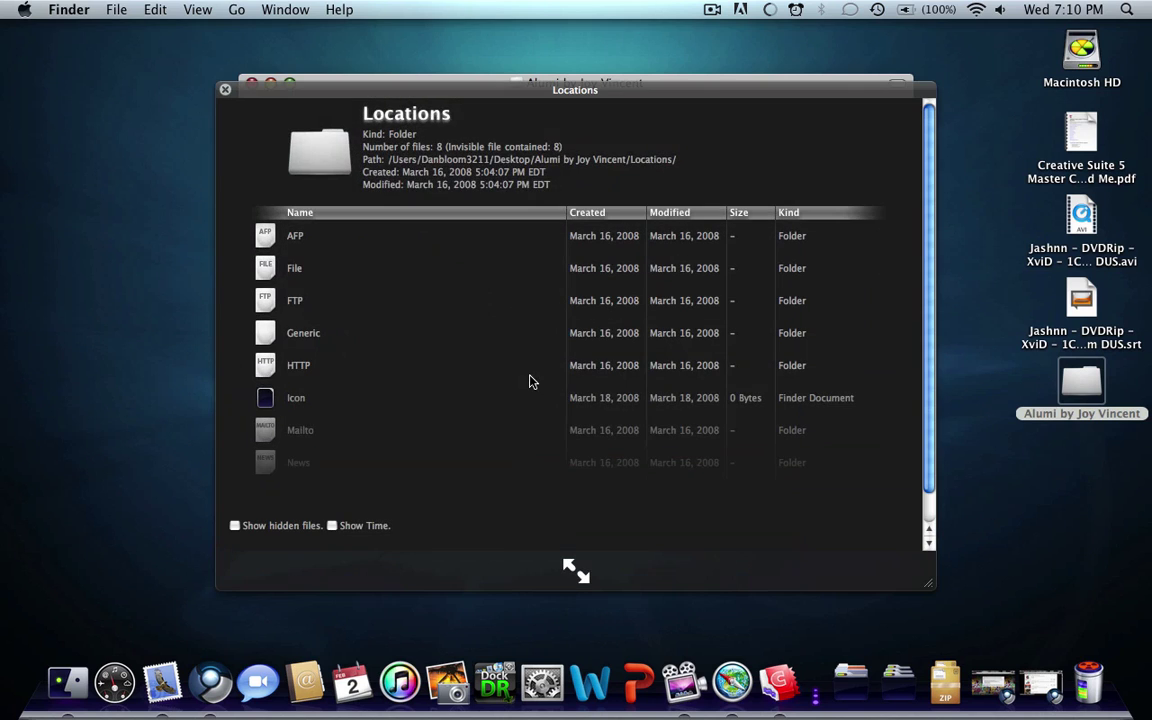
pyautogui.press('space')
pyautogui.click(530, 381)
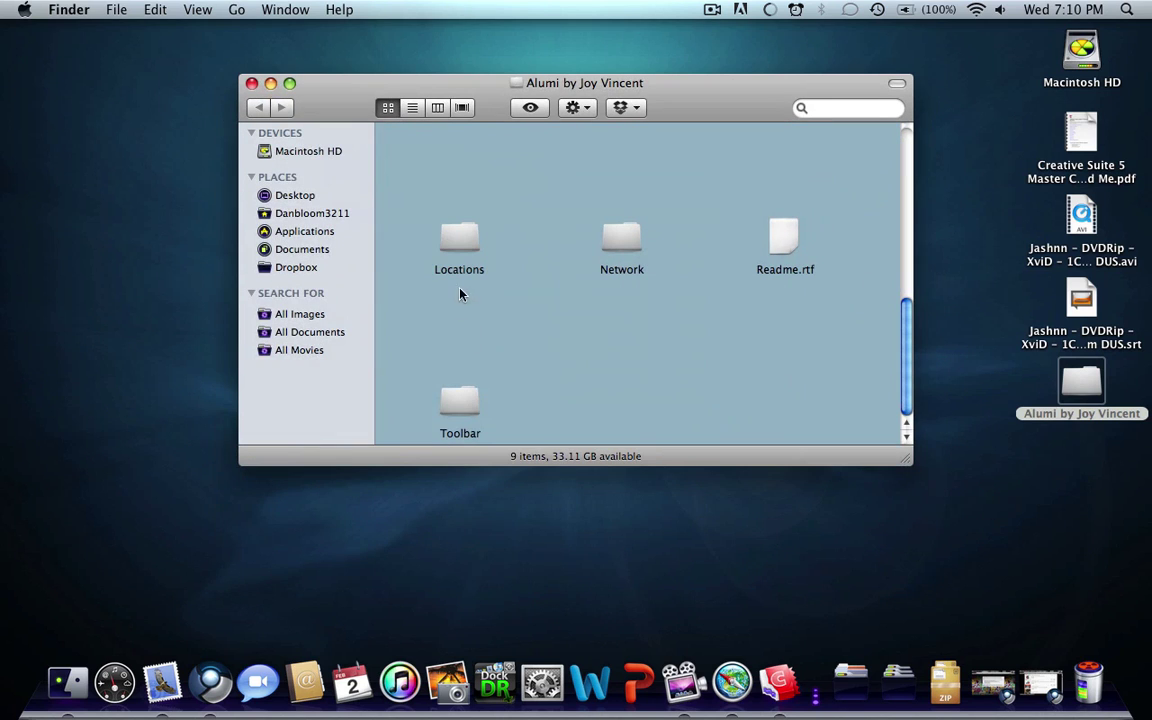
pyautogui.scroll(6, 465, 292)
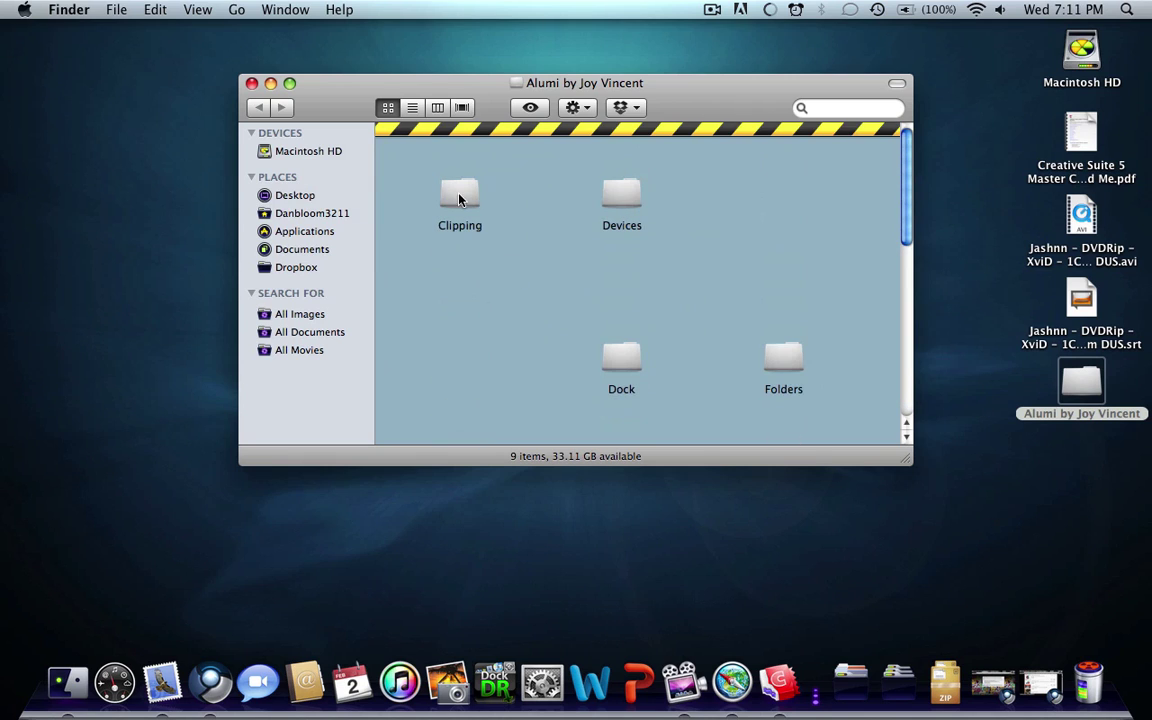
# Browse the Alumi Devices icons, then go back to the set's top folder
pyautogui.doubleClick(627, 198)
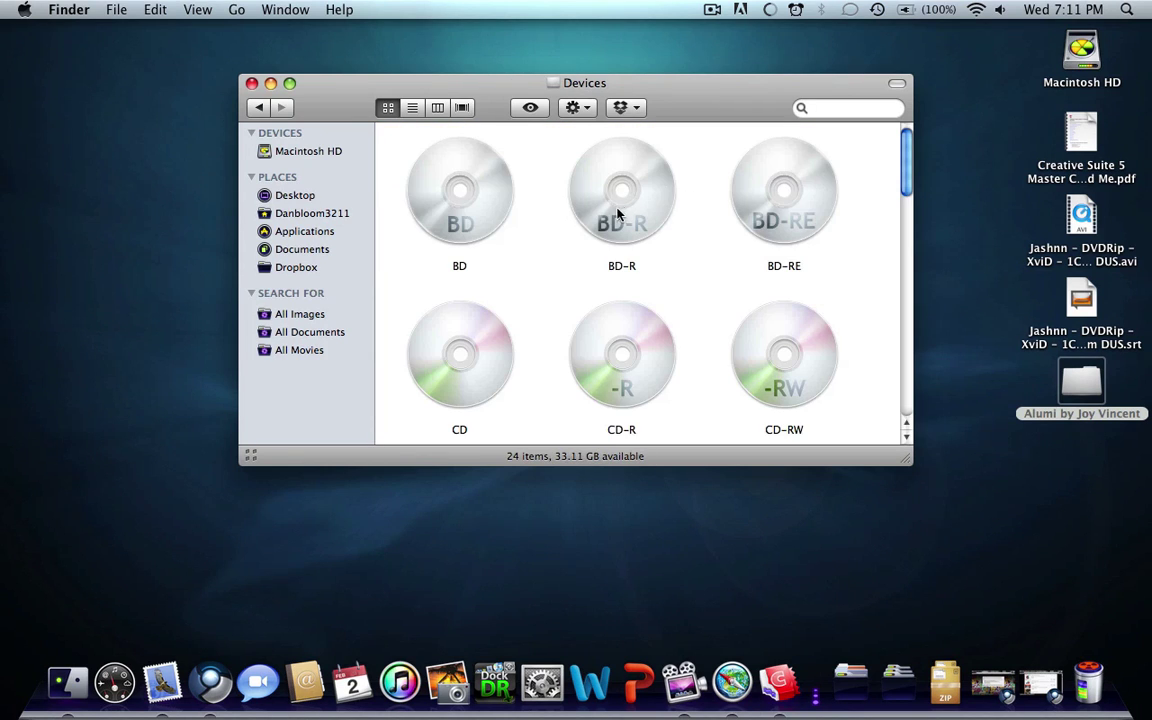
pyautogui.scroll(-5, 630, 286)
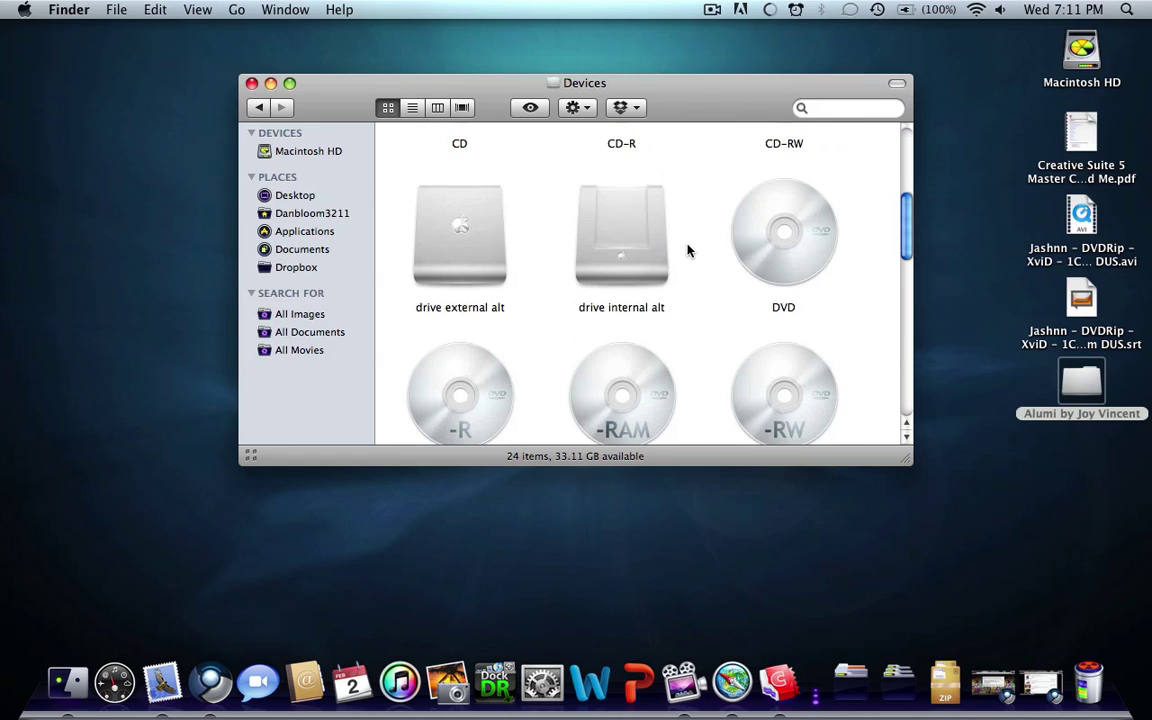
pyautogui.scroll(-3, 692, 245)
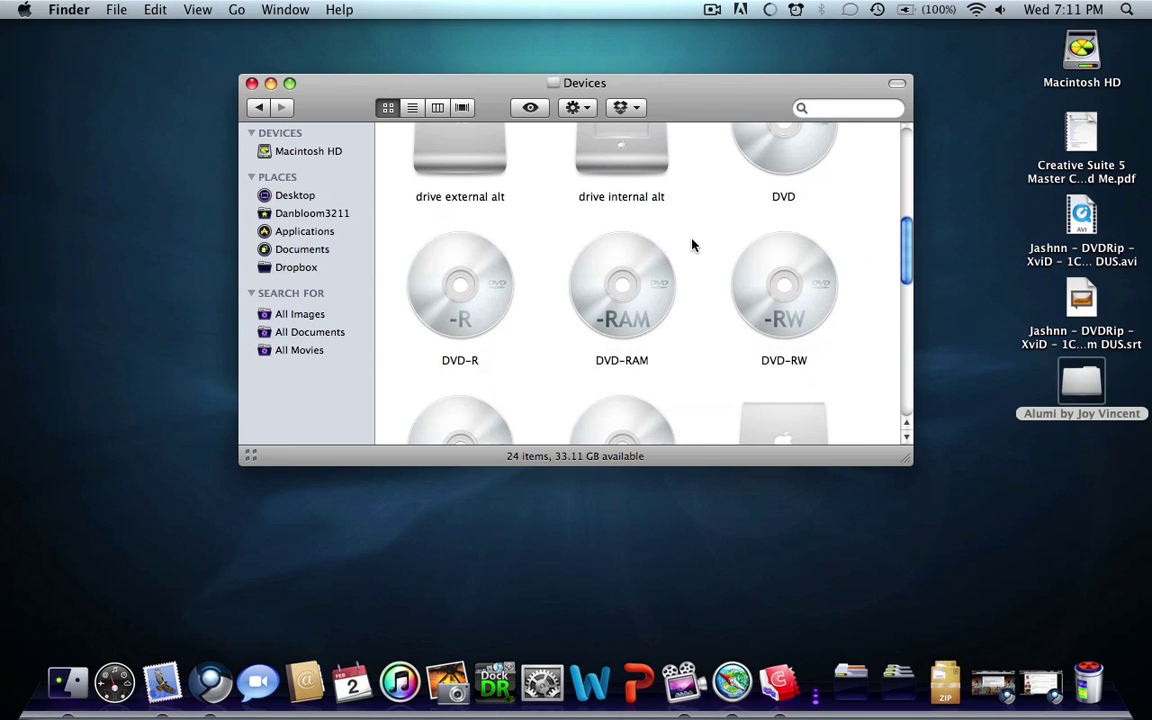
pyautogui.scroll(-3, 556, 293)
pyautogui.scroll(5, 566, 296)
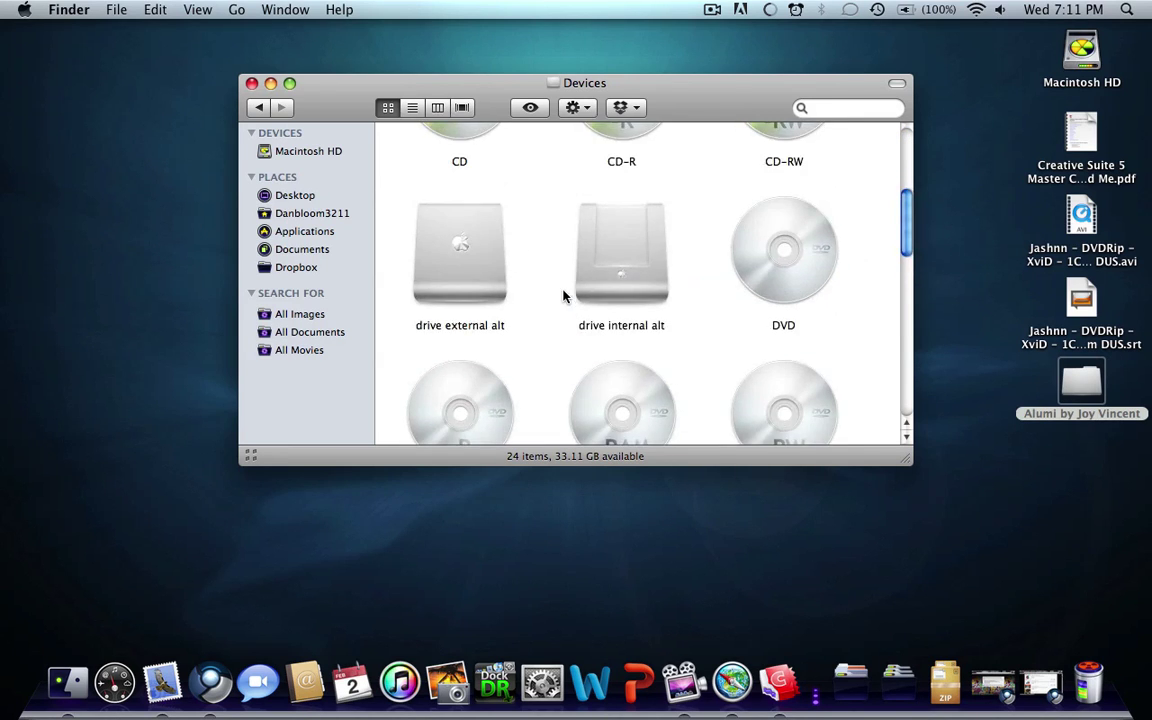
pyautogui.scroll(-6, 571, 280)
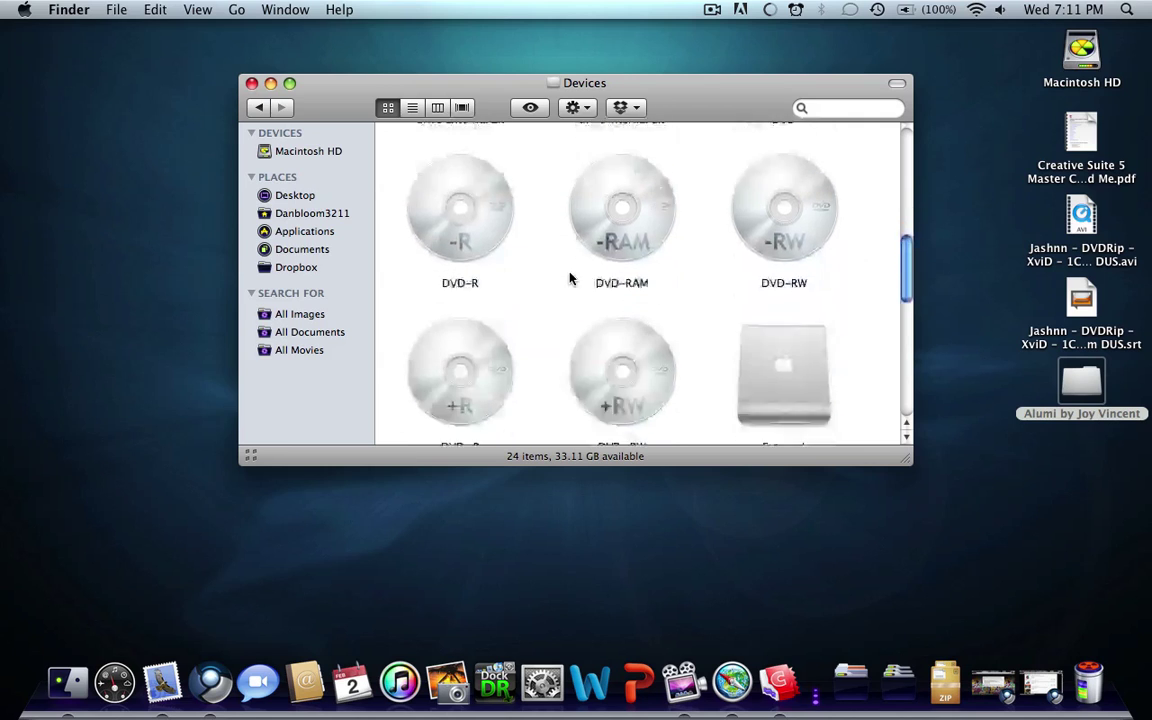
pyautogui.scroll(-3, 715, 240)
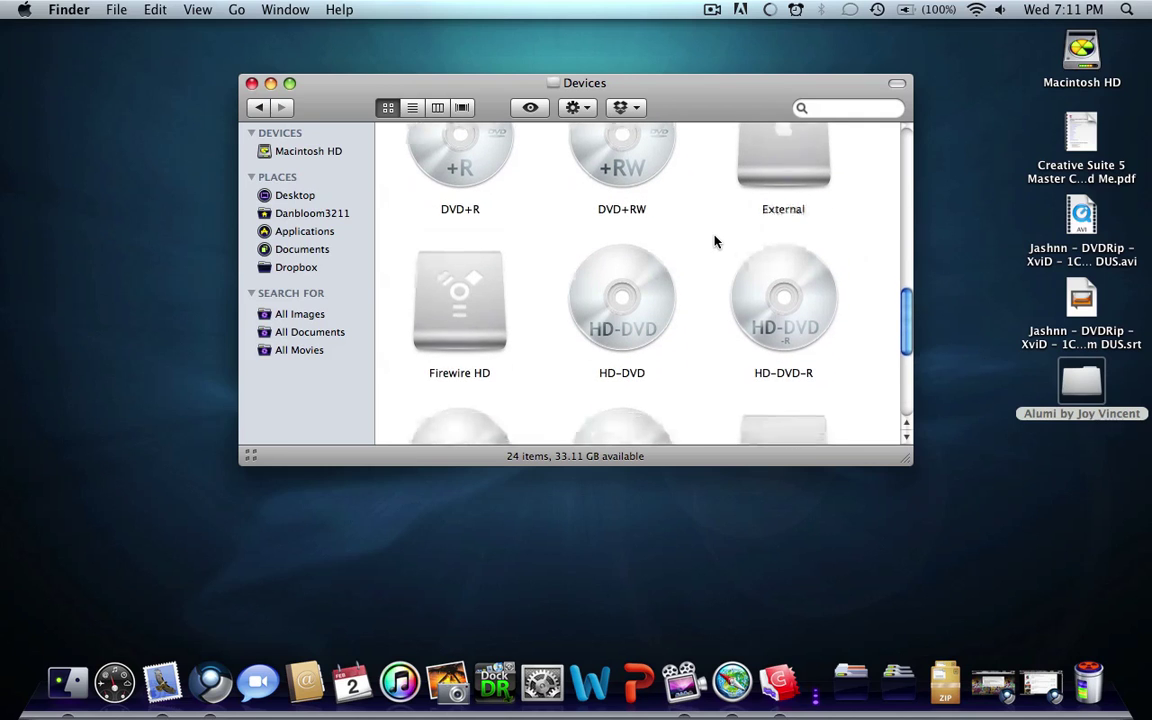
pyautogui.scroll(-5, 525, 250)
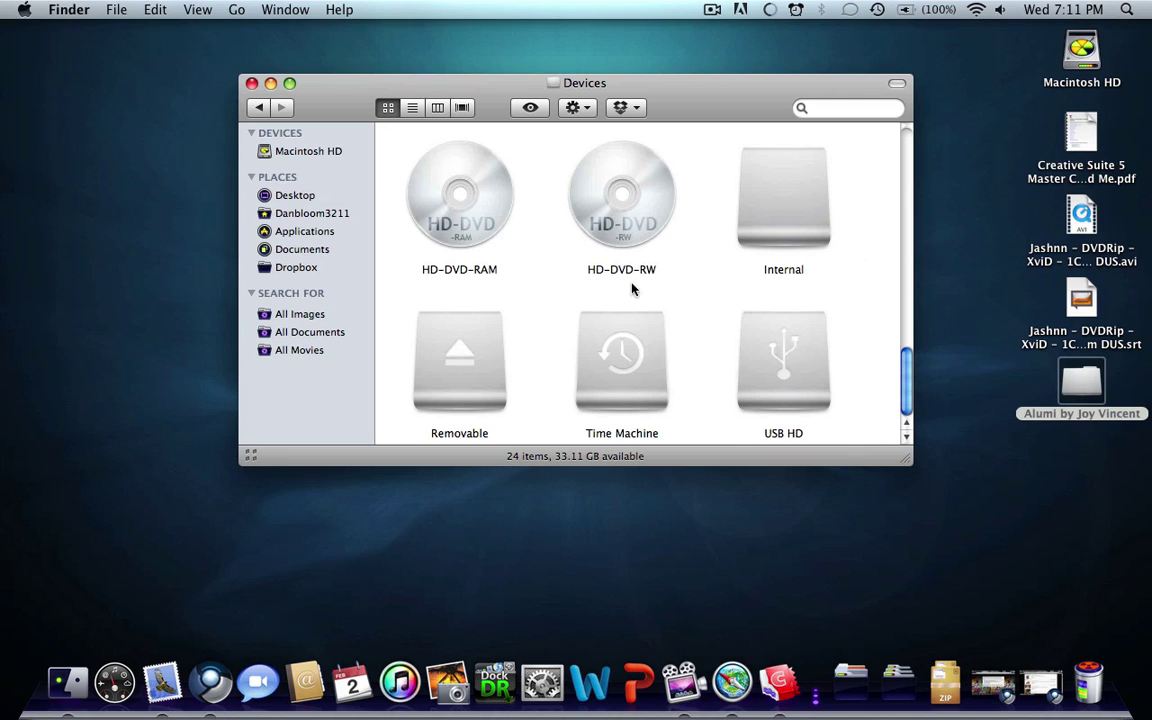
pyautogui.click(260, 111)
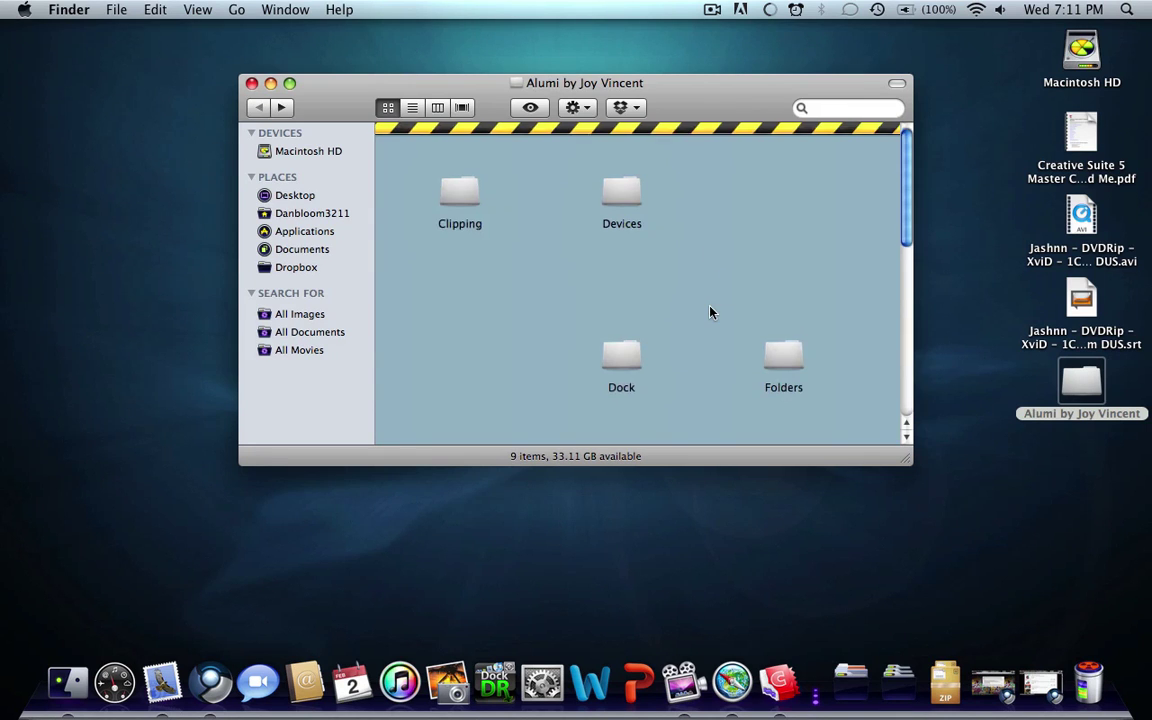
# View the Dock icon folder, go back, and close the Alumi window
pyautogui.scroll(-4, 710, 314)
pyautogui.doubleClick(622, 196)
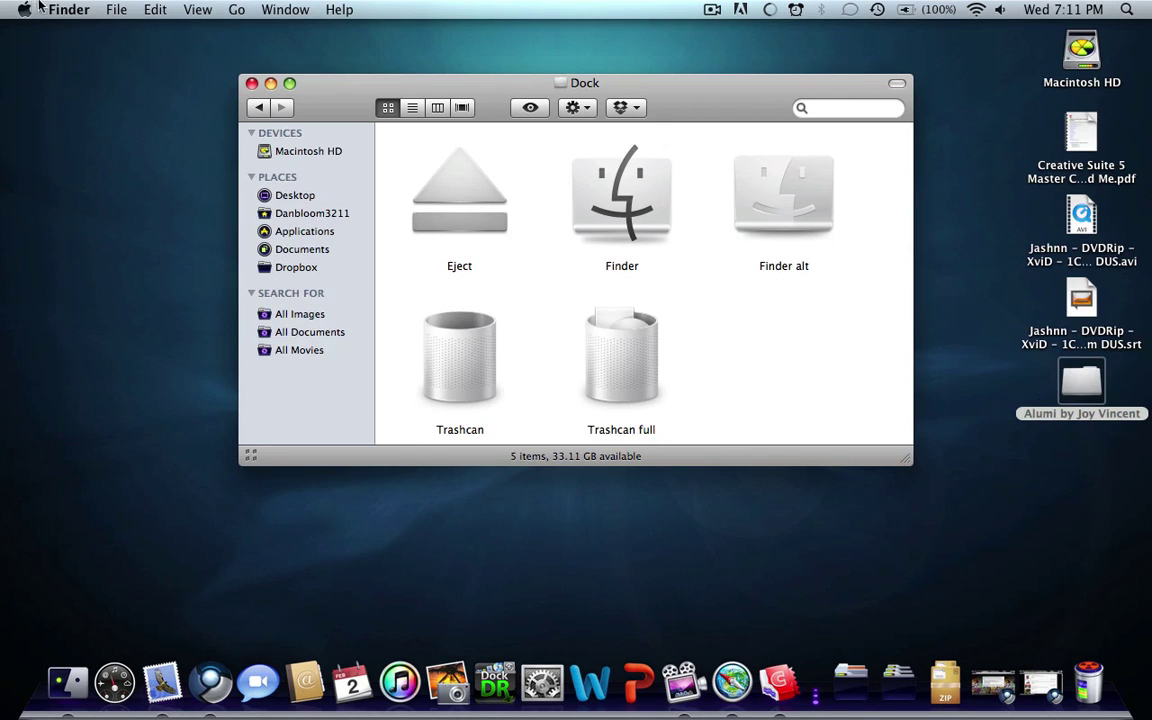
pyautogui.click(257, 108)
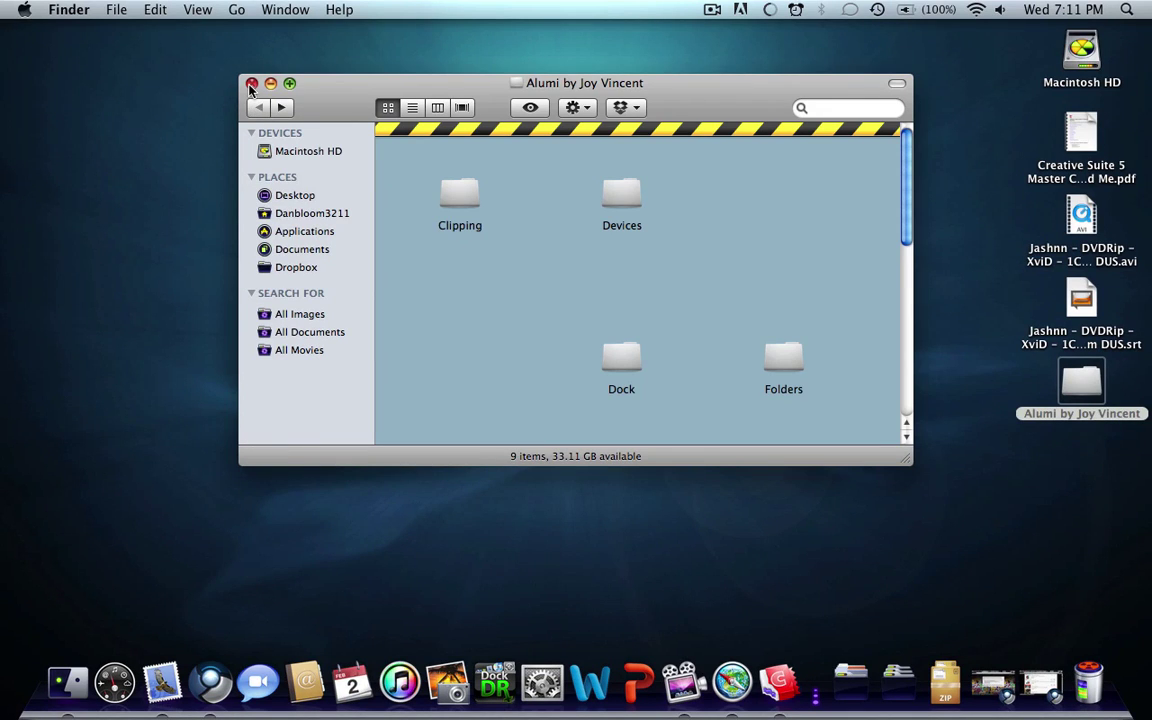
pyautogui.click(251, 84)
# Show the 75-icon Alumni set in CandyBar and switch to the system icon wells
pyautogui.click(783, 554)
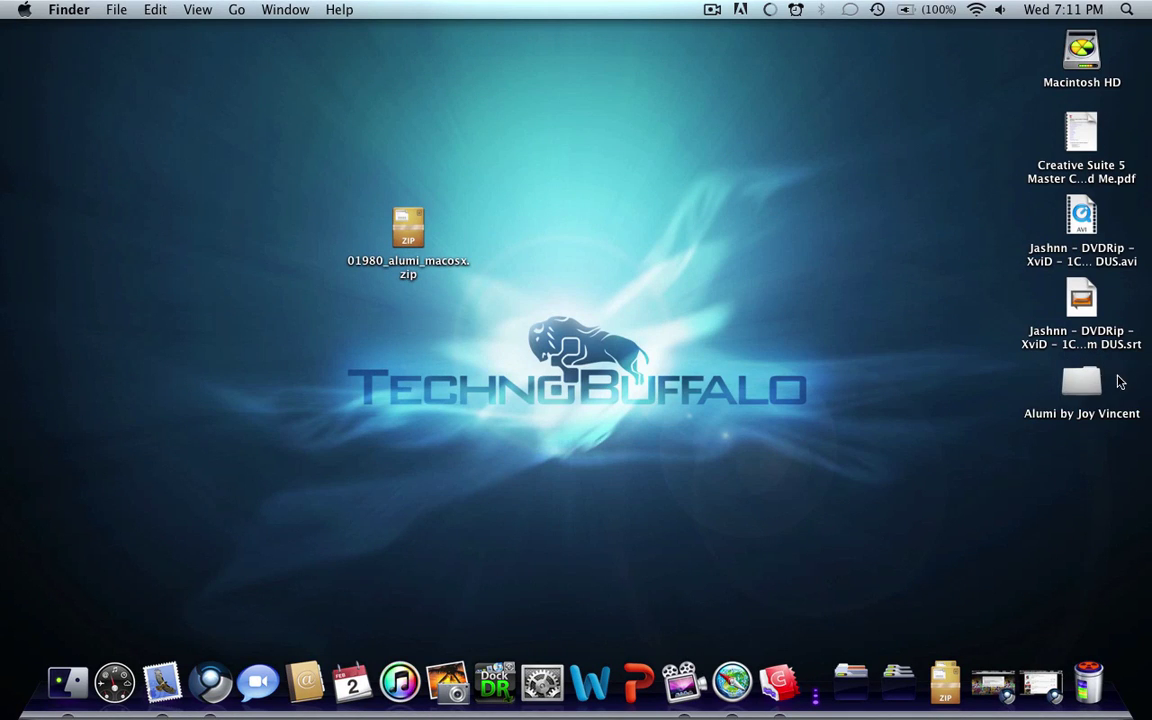
pyautogui.click(781, 690)
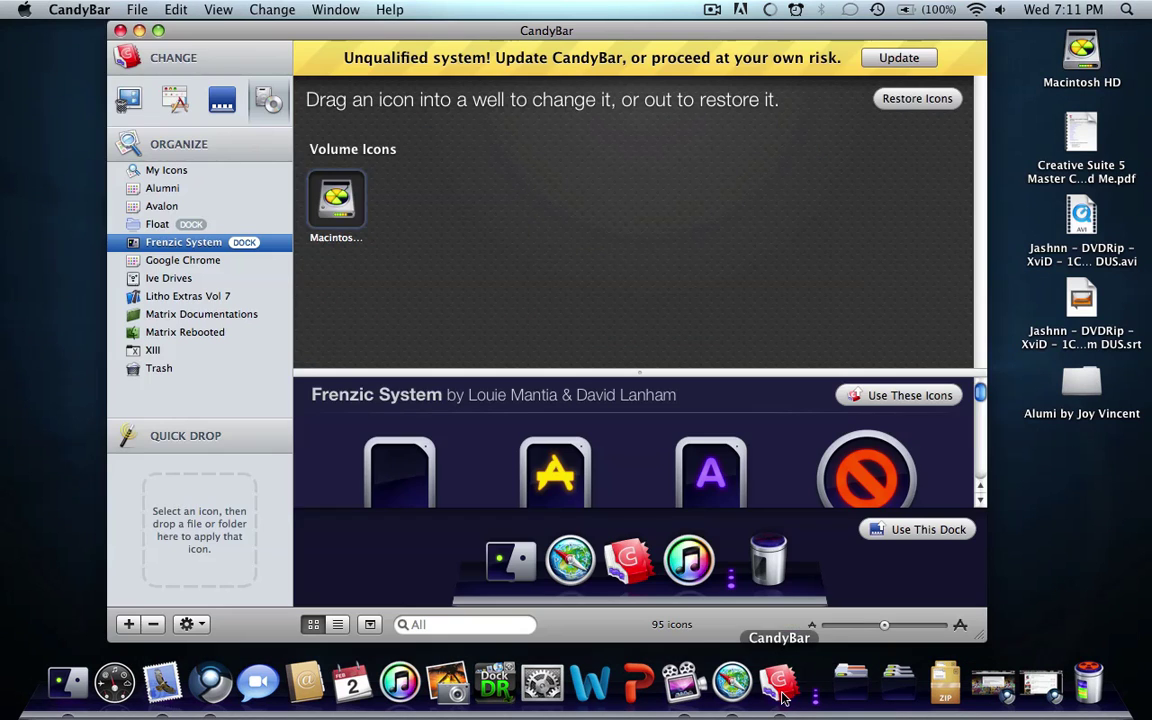
pyautogui.click(160, 189)
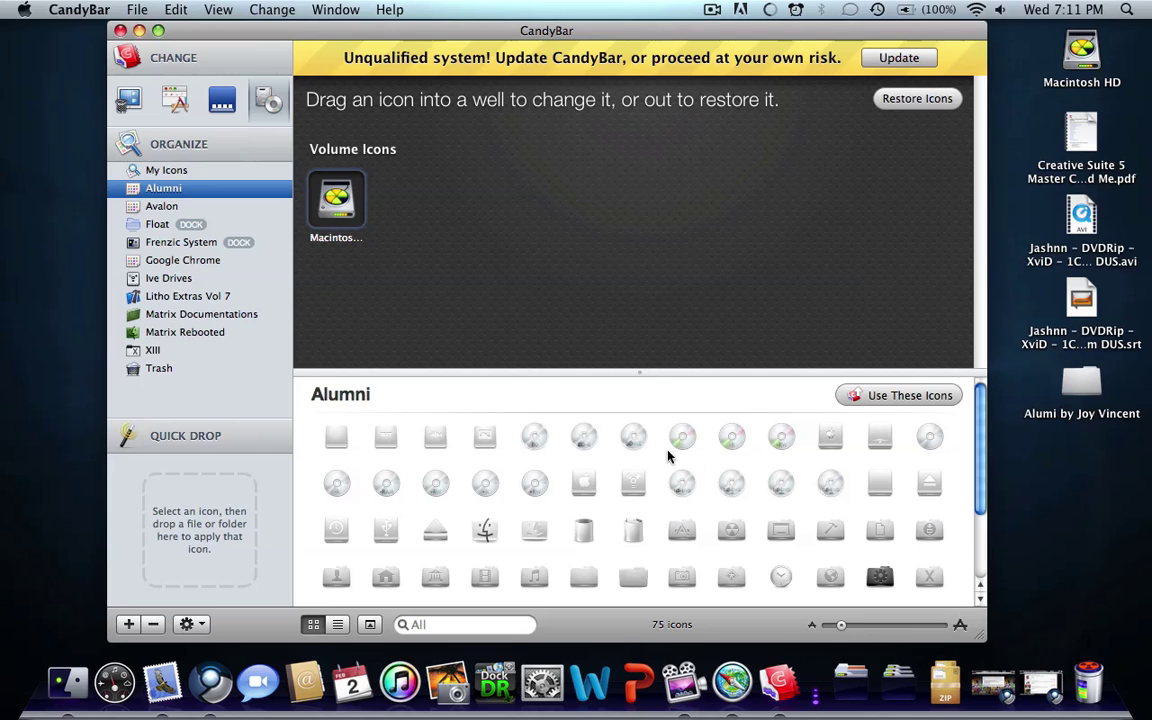
pyautogui.scroll(-3, 828, 484)
pyautogui.scroll(3, 830, 484)
pyautogui.click(140, 110)
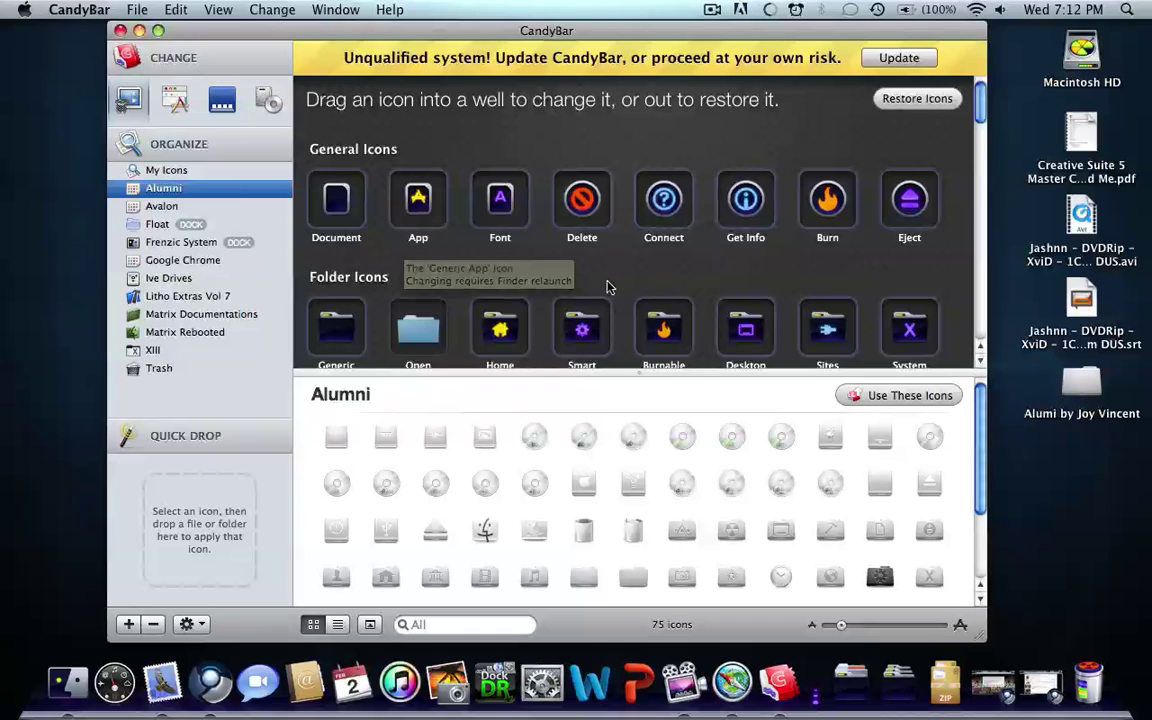
# Fill the system icon wells with the Alumni icons and review them
pyautogui.scroll(-10, 626, 305)
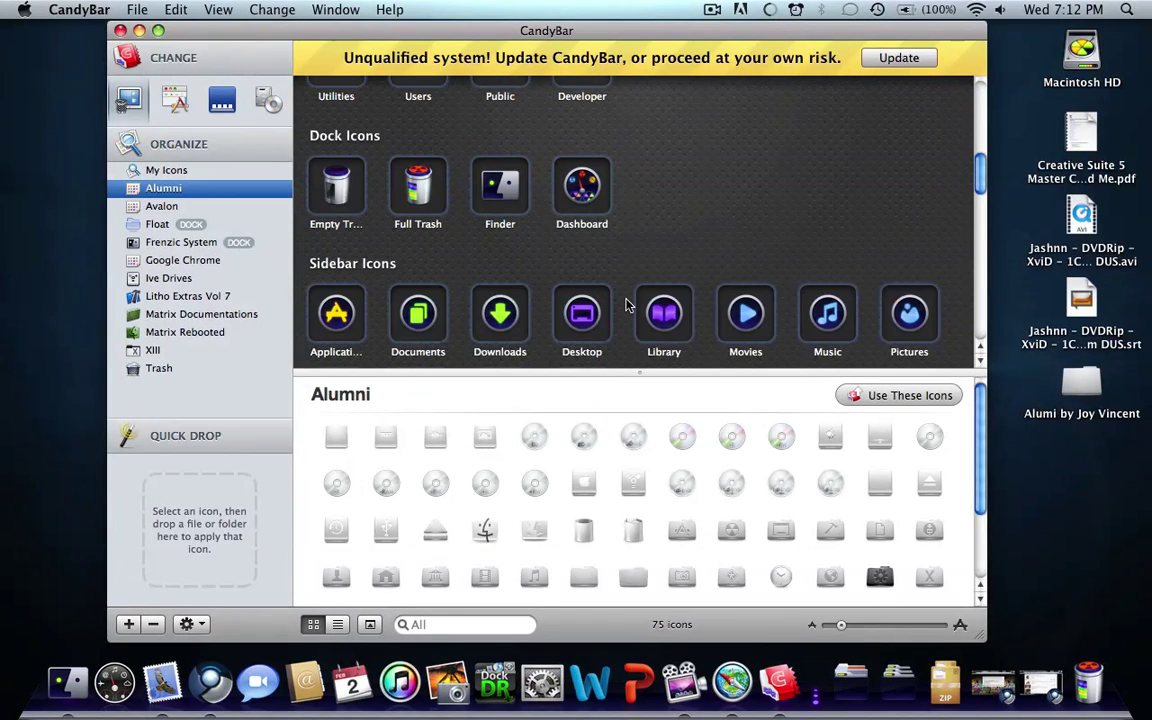
pyautogui.scroll(10, 620, 260)
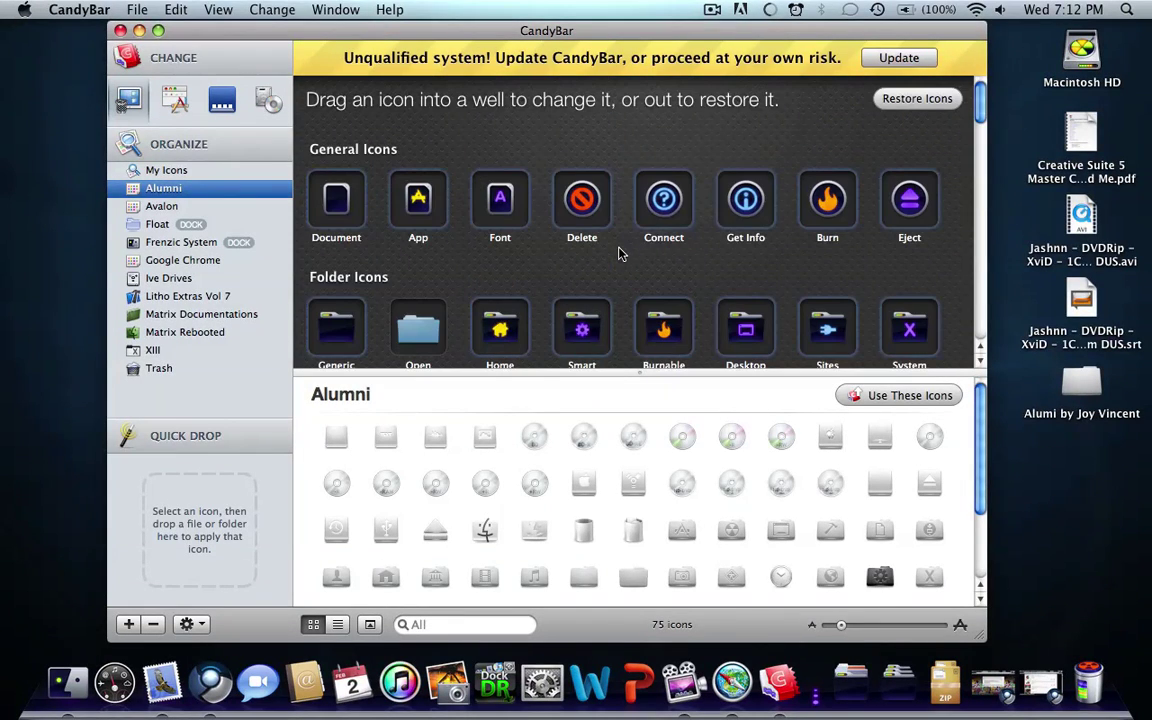
pyautogui.click(880, 400)
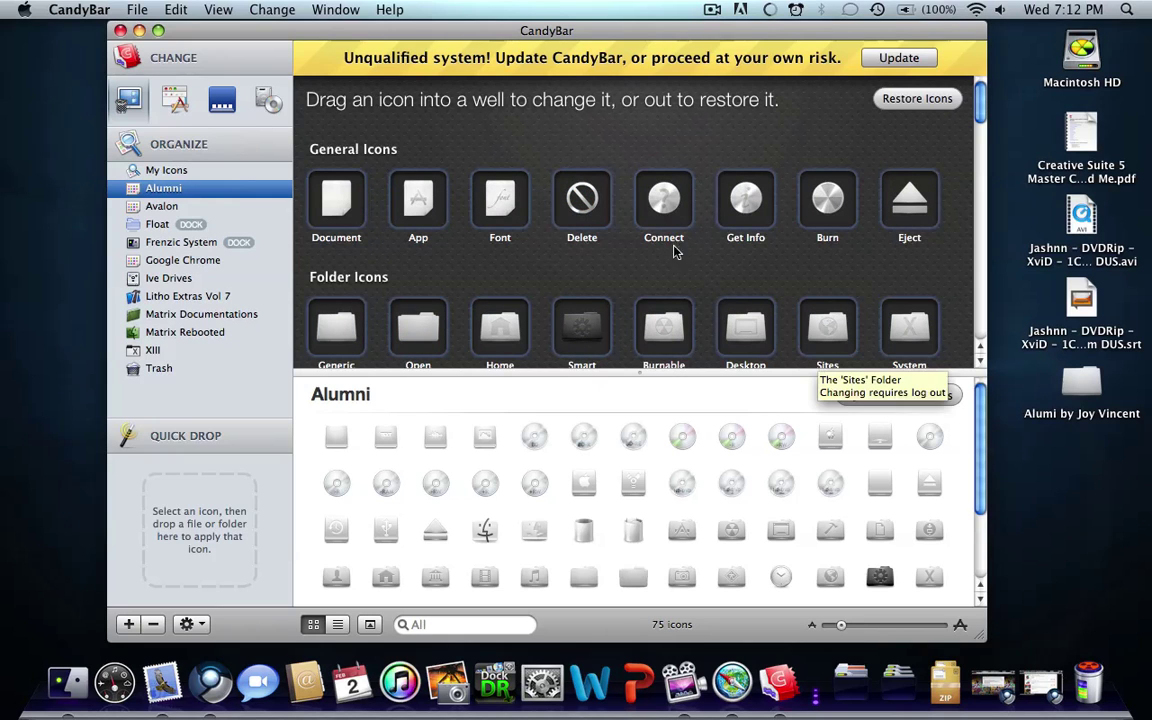
pyautogui.scroll(-6, 530, 162)
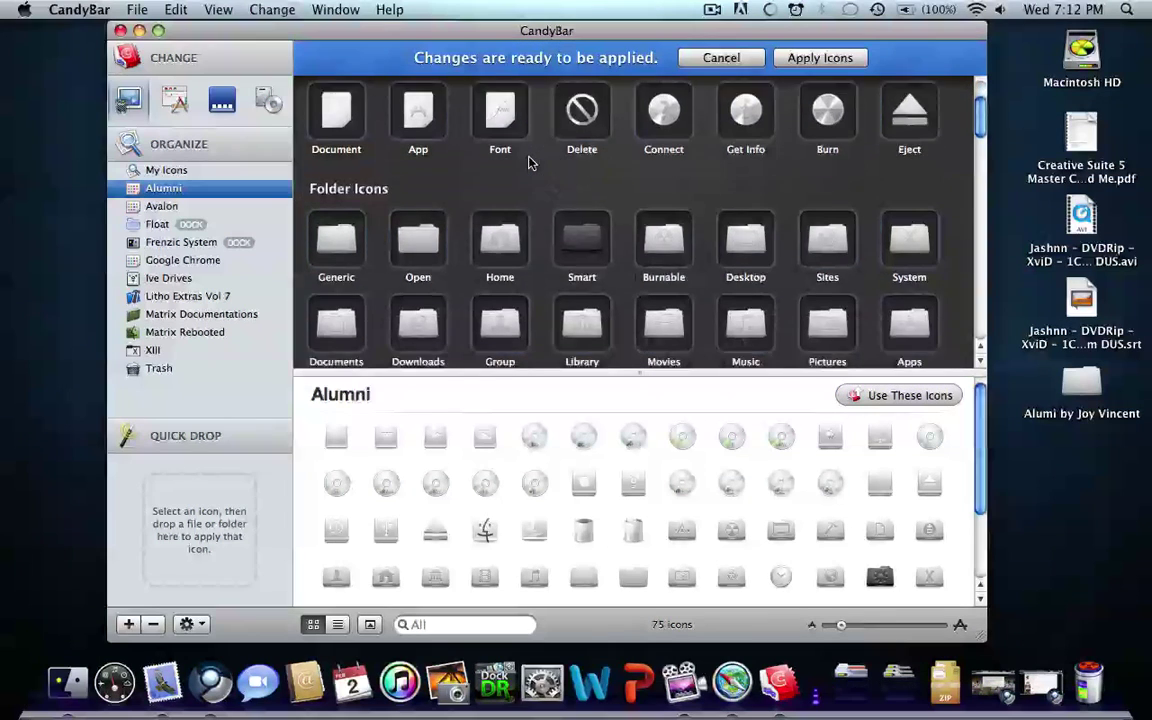
pyautogui.scroll(-8, 530, 145)
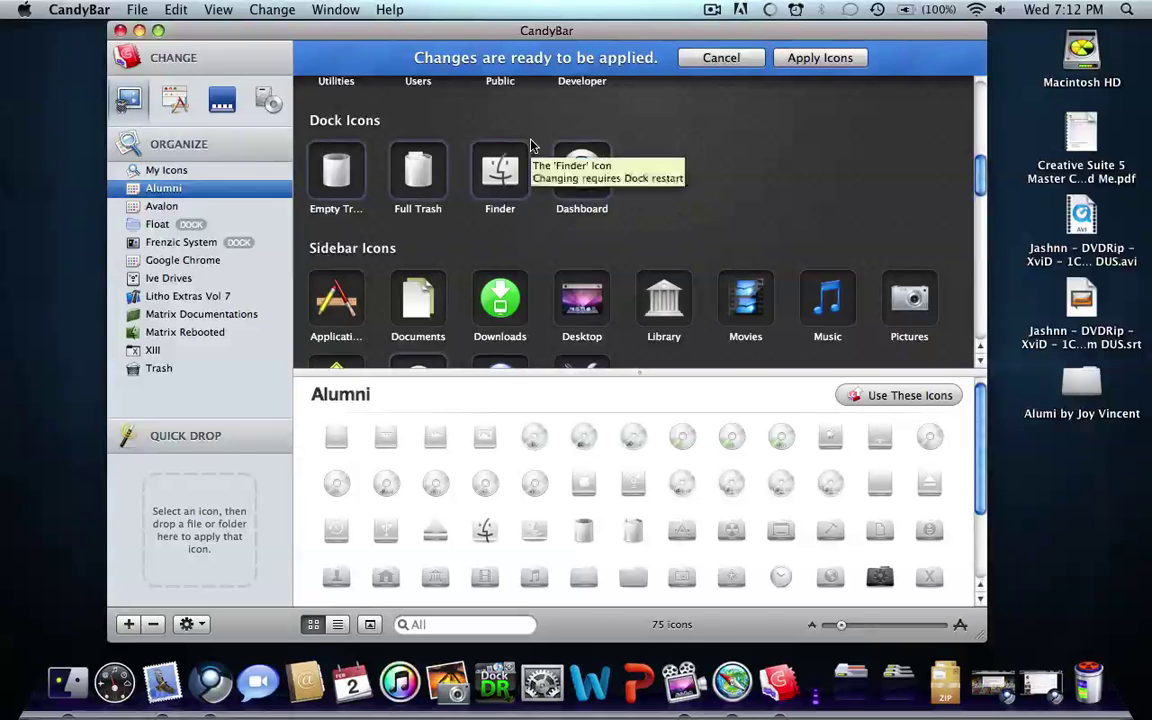
pyautogui.scroll(4, 530, 145)
pyautogui.scroll(5, 533, 145)
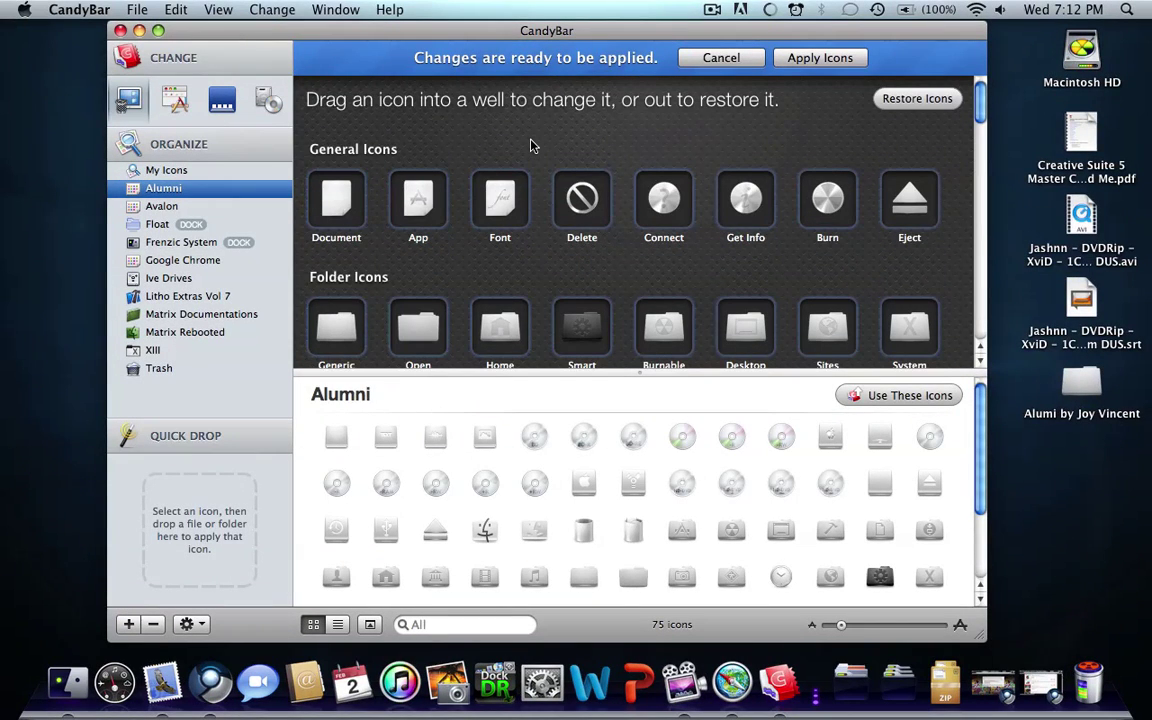
# Attempt Apply Icons, then cancel the password prompt and dismiss the Not Authenticated alert
pyautogui.click(781, 60)
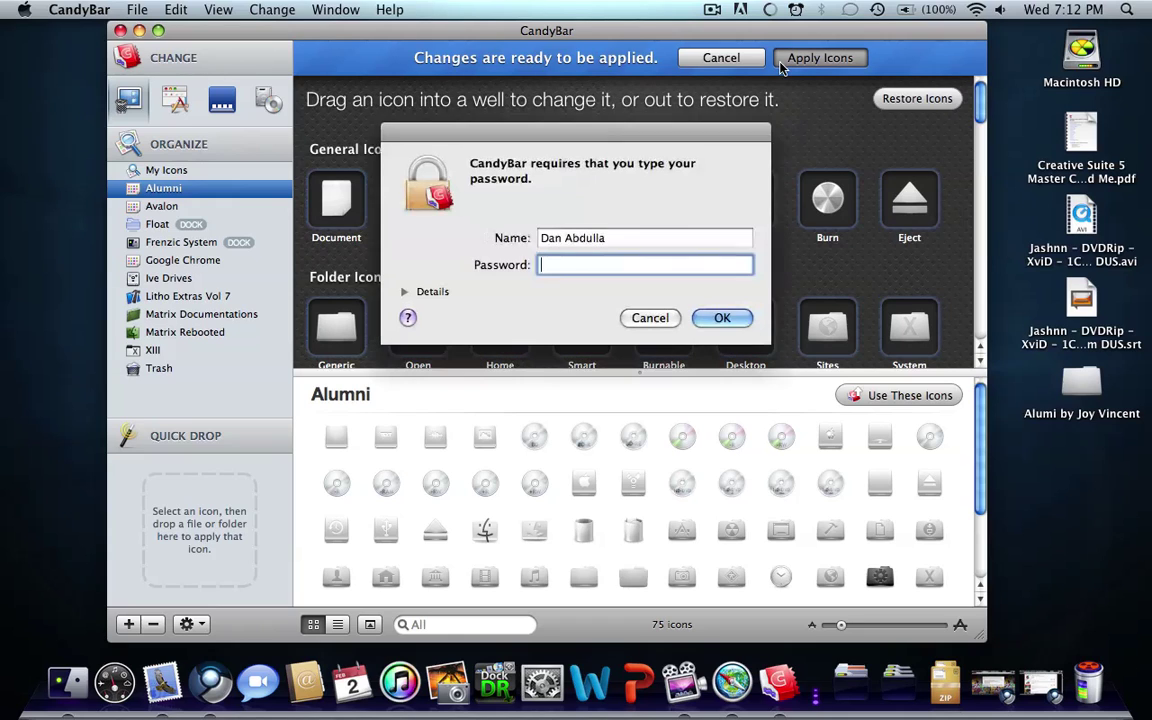
pyautogui.click(648, 318)
pyautogui.click(710, 254)
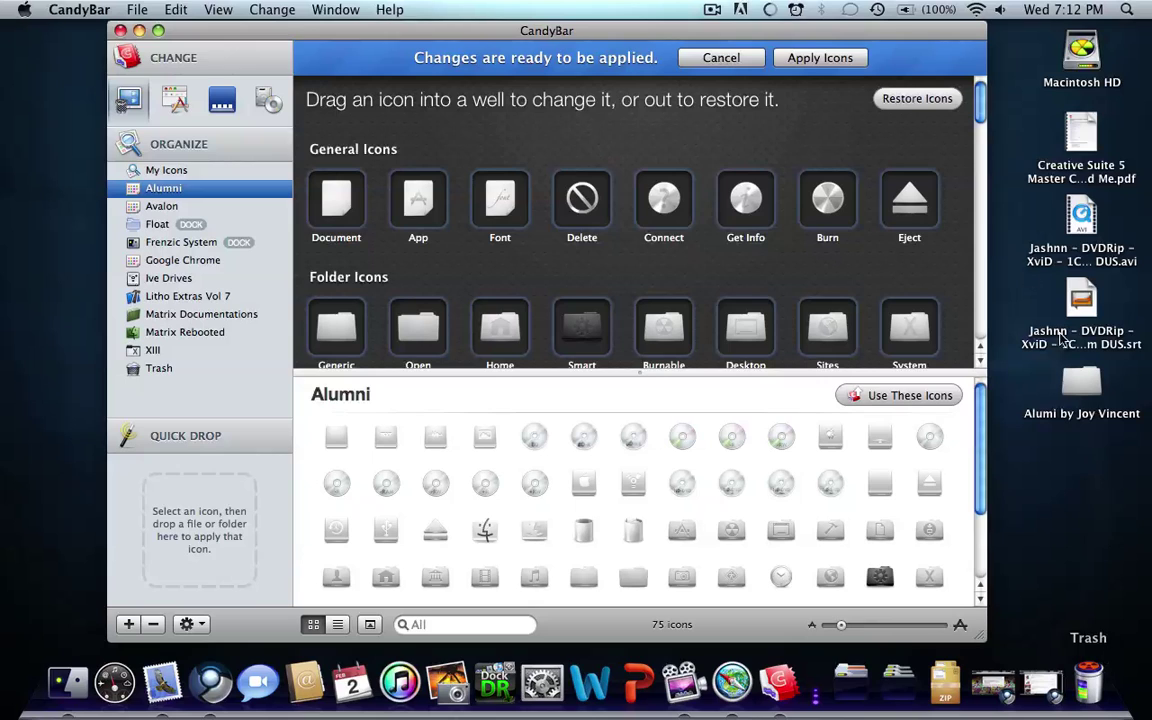
pyautogui.click(120, 31)
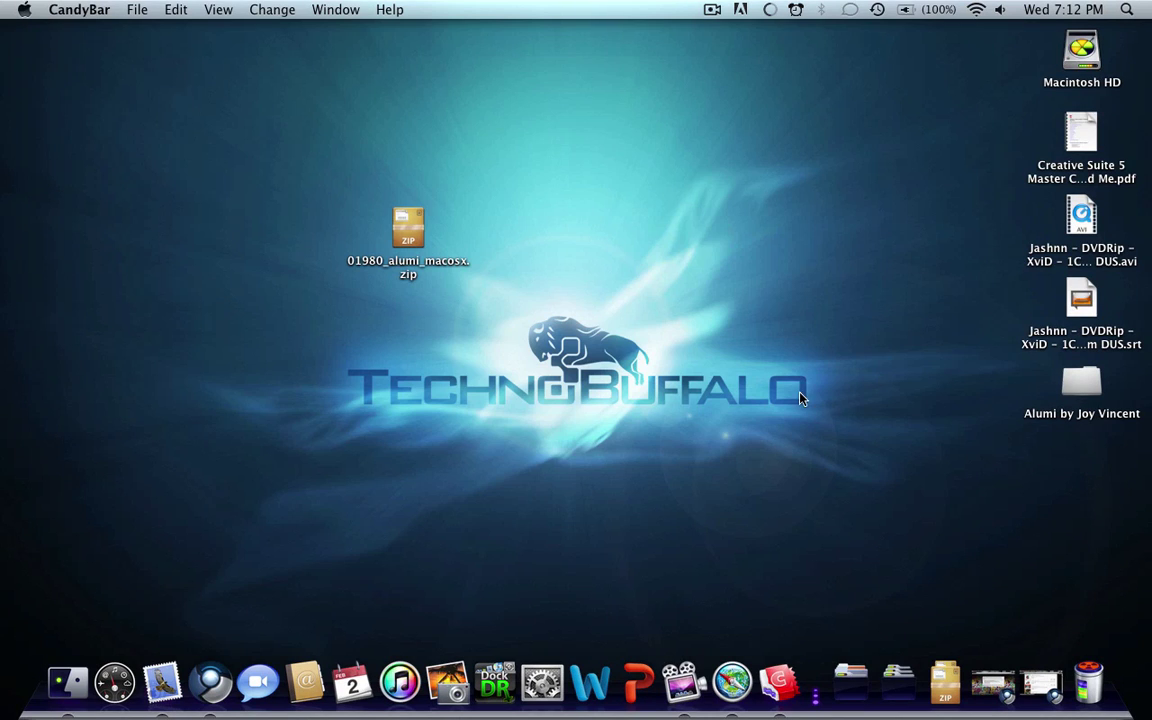